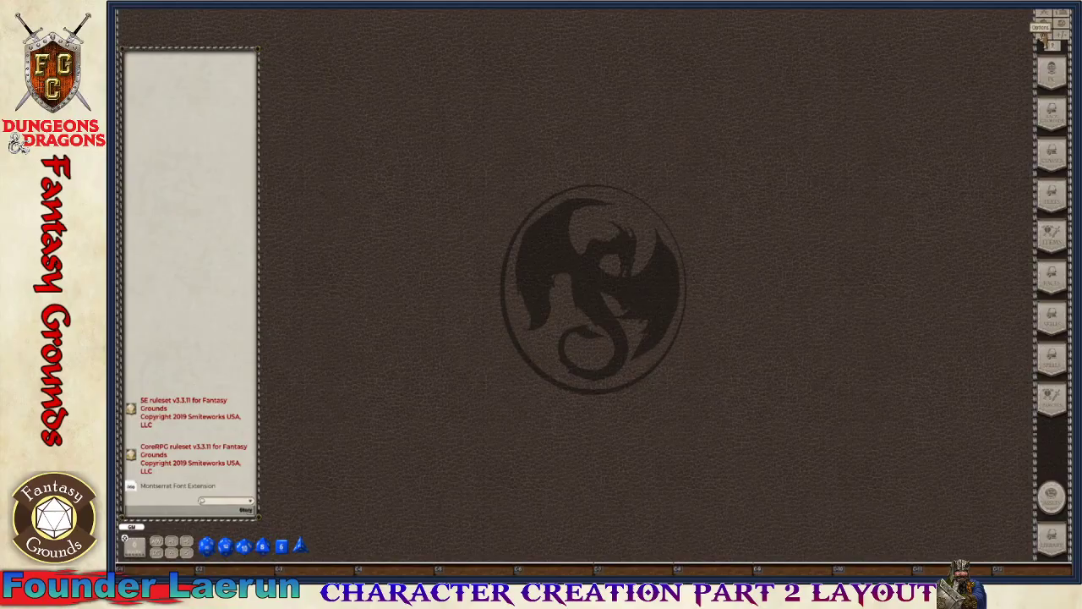
Open the campaign options window and move it clear of the dragon decal in the desktop's center.
left_click(1044, 38)
left_click_drag(592, 199, 532, 178)
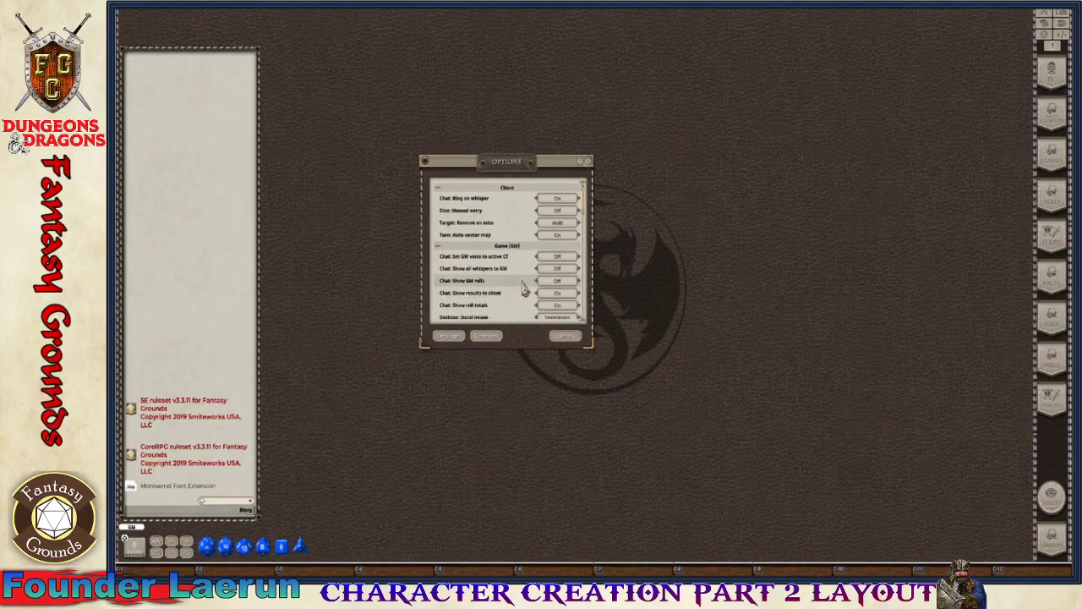
scroll(523, 284, "down", 1)
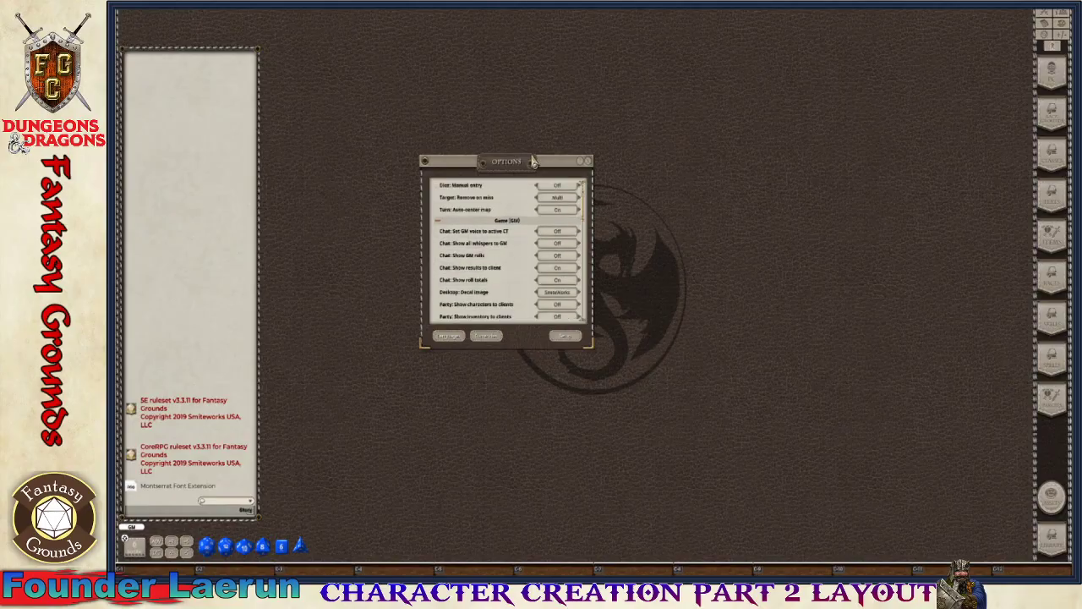
left_click_drag(505, 162, 819, 133)
Toggle the desktop decal image off and back to SmiteWorks, keeping the options window clear of the decal.
left_click(871, 254)
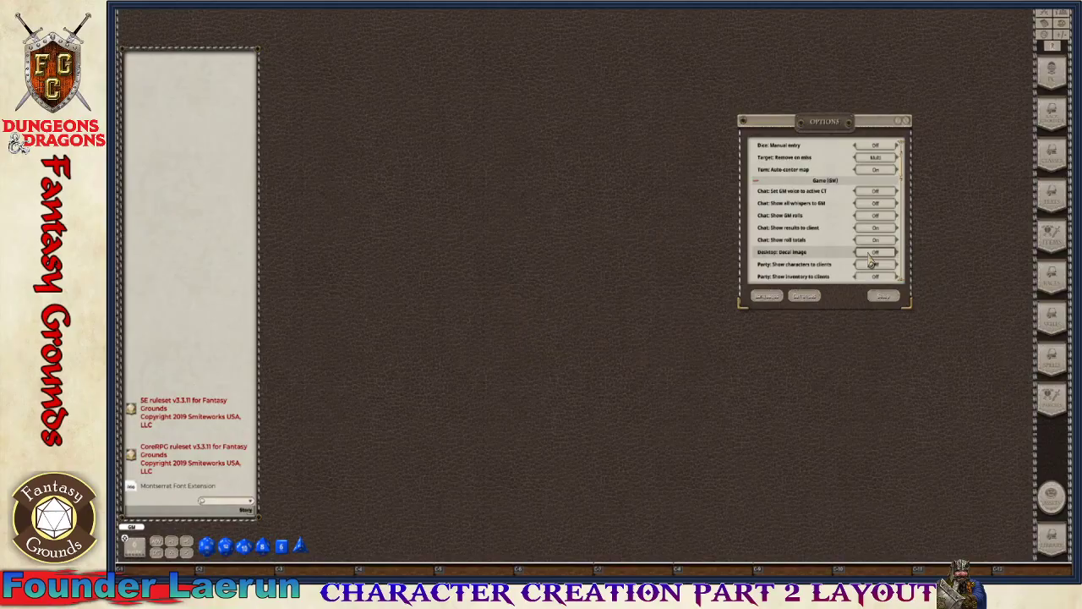
left_click(871, 253)
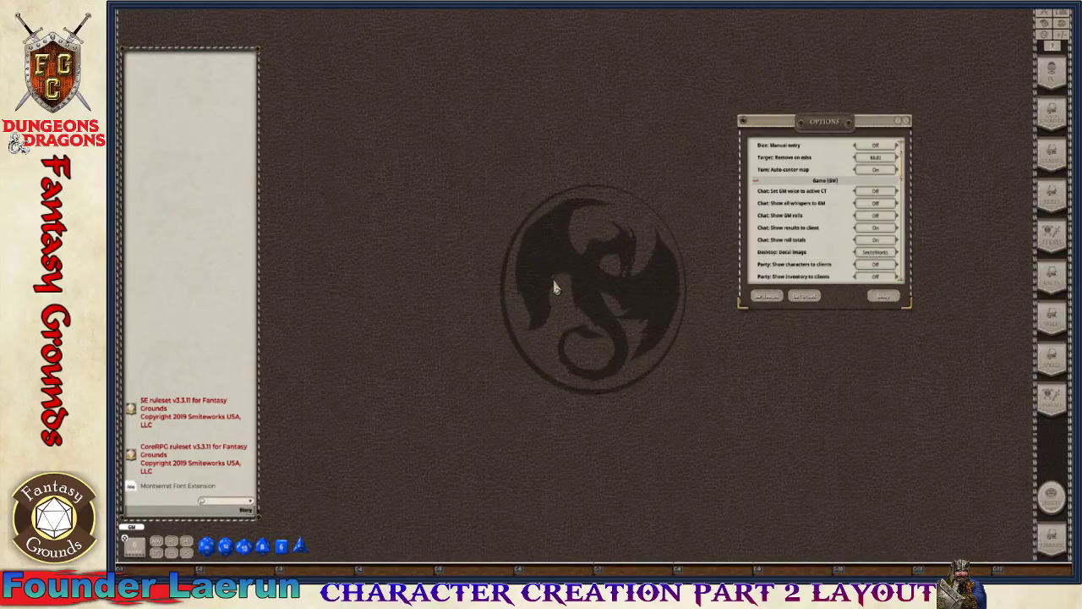
left_click_drag(824, 121, 789, 167)
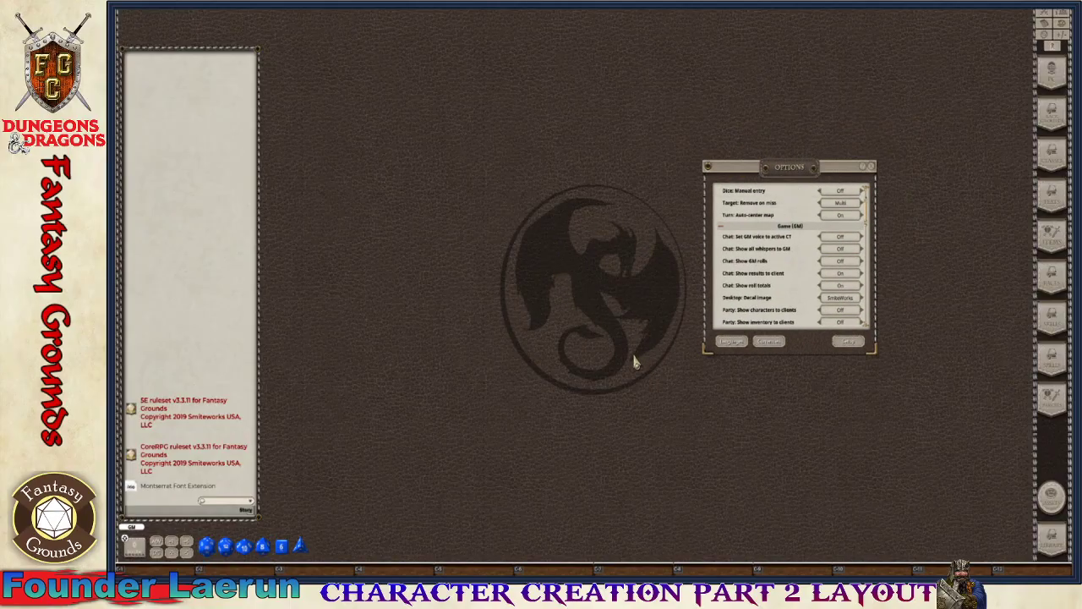
Turn on the table's dice tower and the showing of GM rolls in chat, and close the options window.
scroll(807, 304, "down", 1)
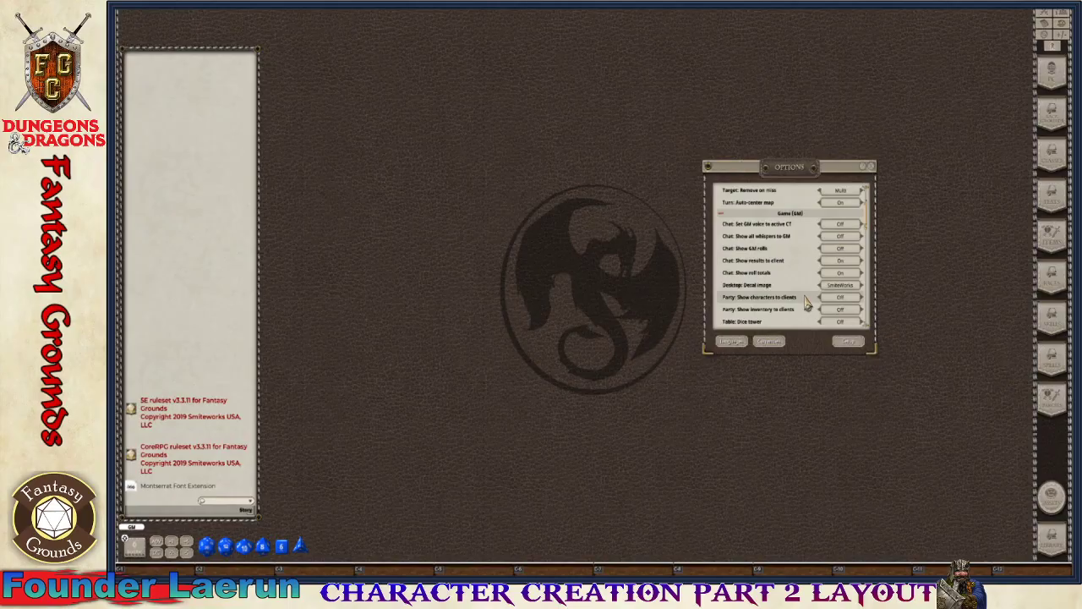
scroll(836, 312, "down", 1)
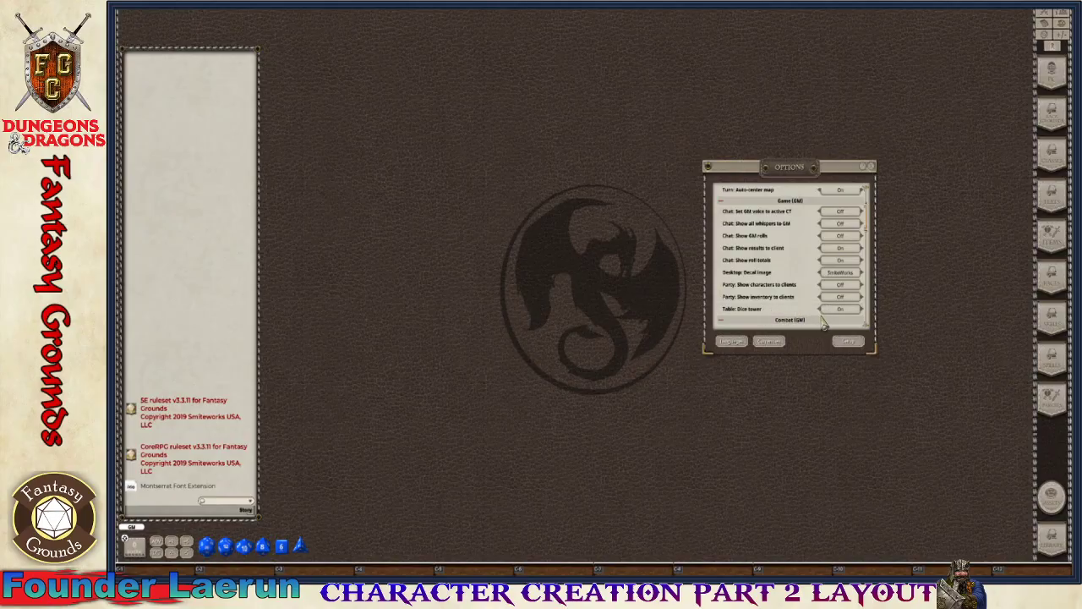
scroll(824, 322, "up", 3)
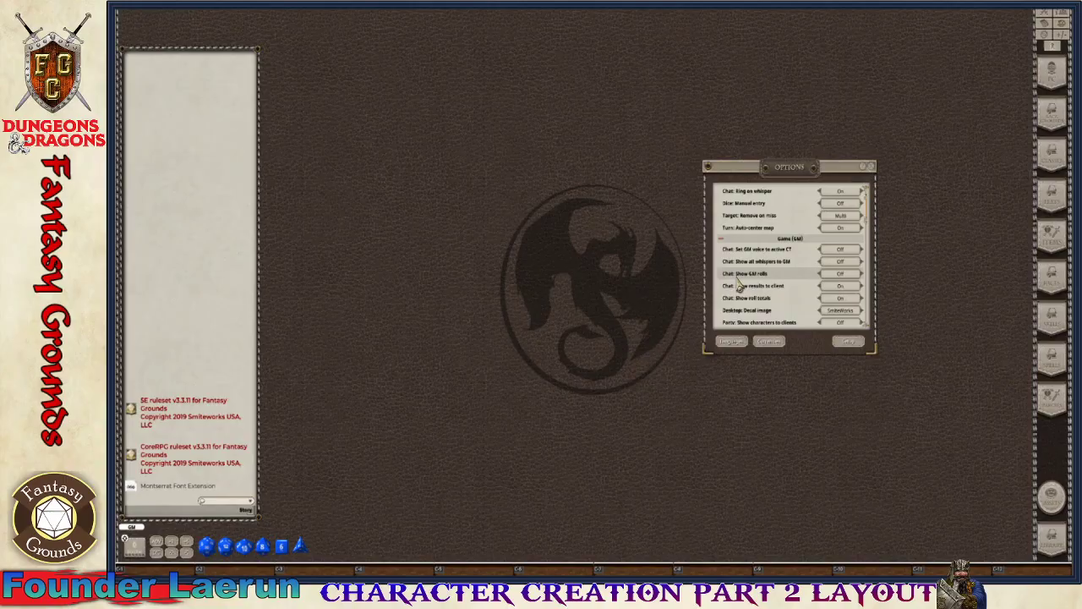
left_click(840, 273)
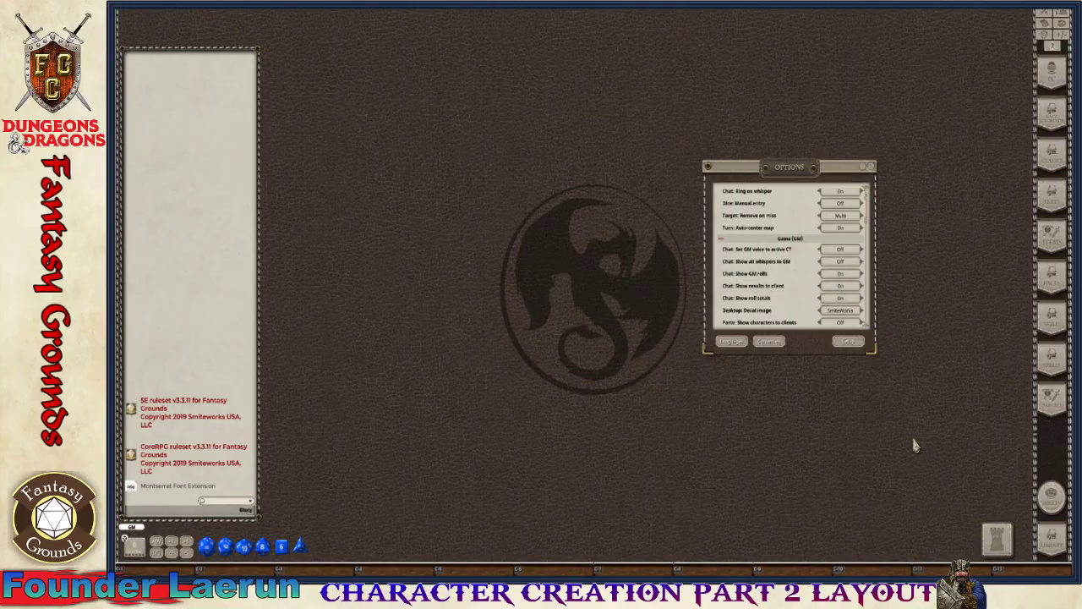
left_click(870, 167)
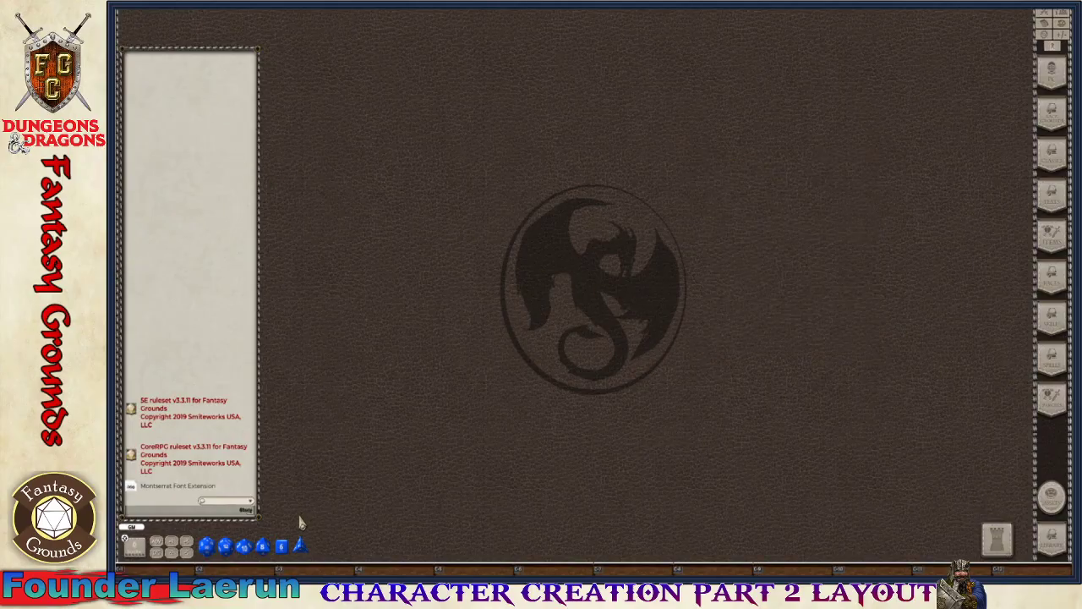
Clear all messages from the chat window and unlock it for moving and resizing.
right_click(194, 319)
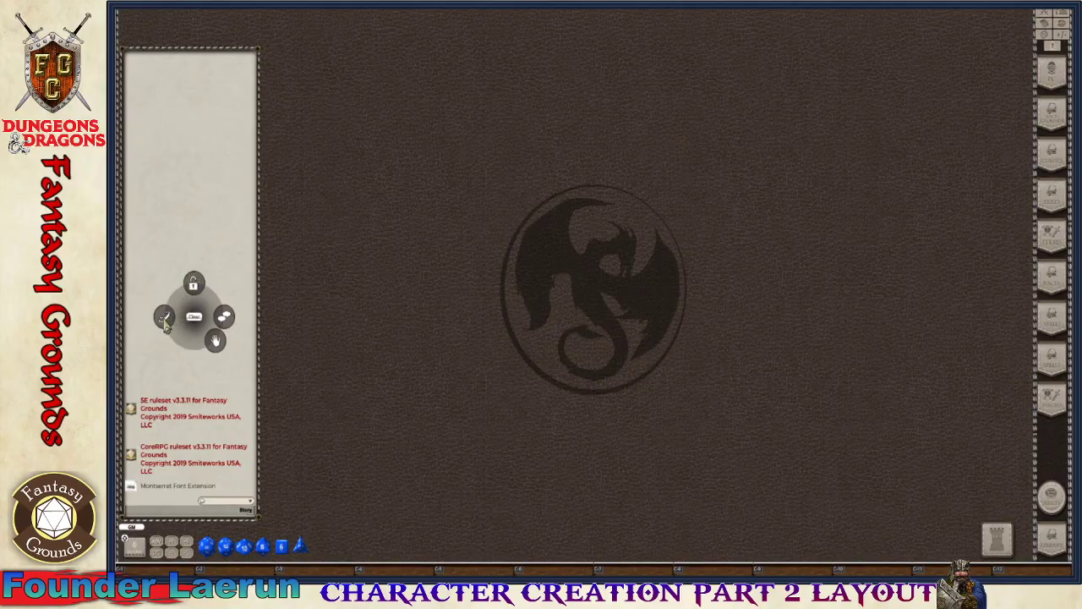
left_click(165, 319)
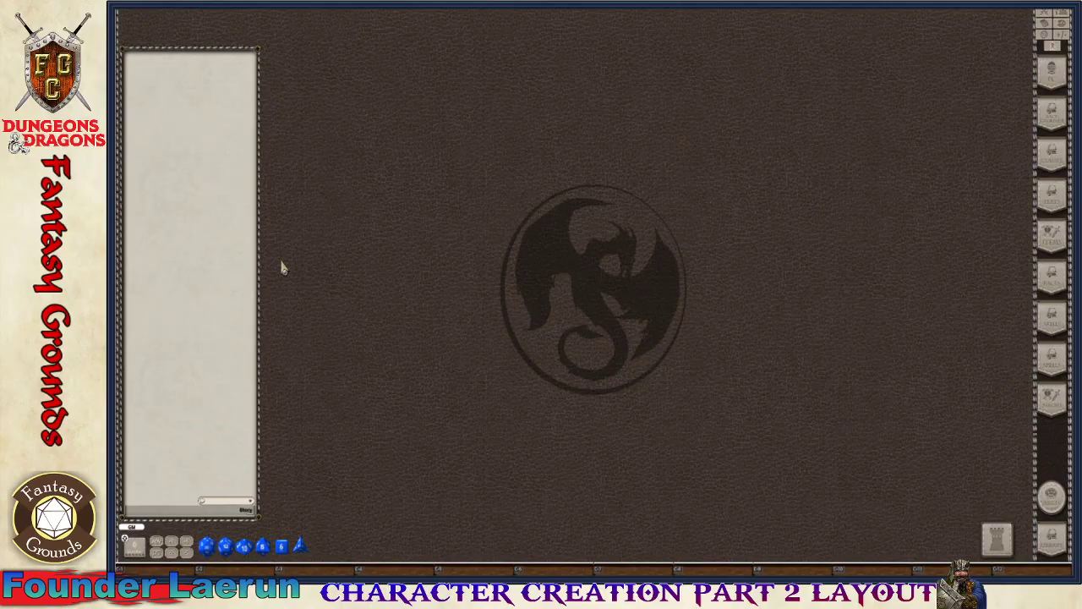
right_click(206, 338)
left_click(203, 303)
Make the chat window wider and shorter, and place it directly above the row of dice.
left_click_drag(257, 519, 382, 444)
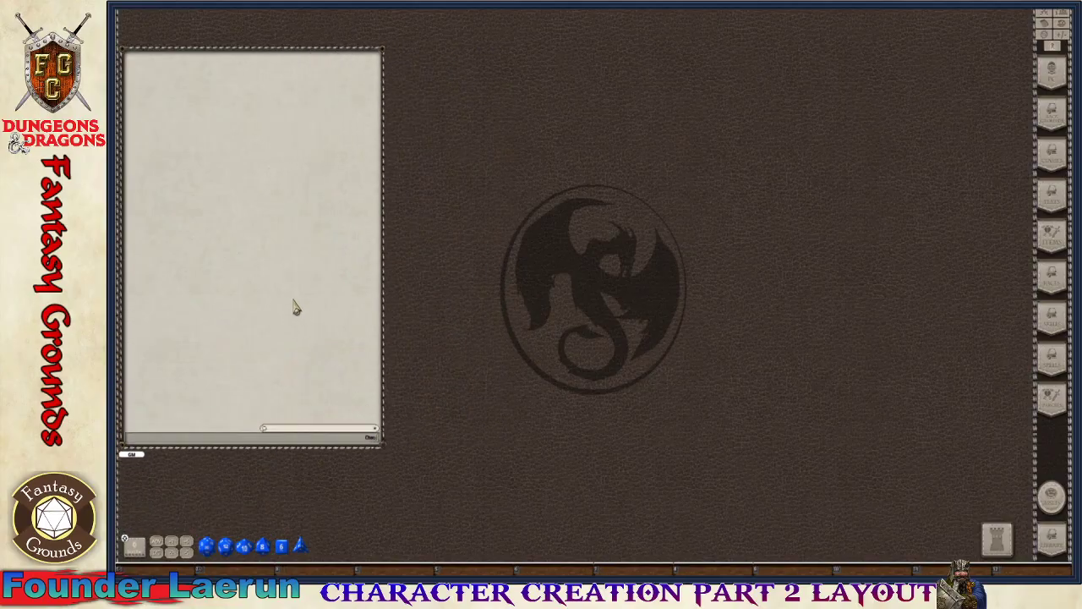
left_click_drag(295, 307, 304, 377)
left_click_drag(387, 472, 318, 474)
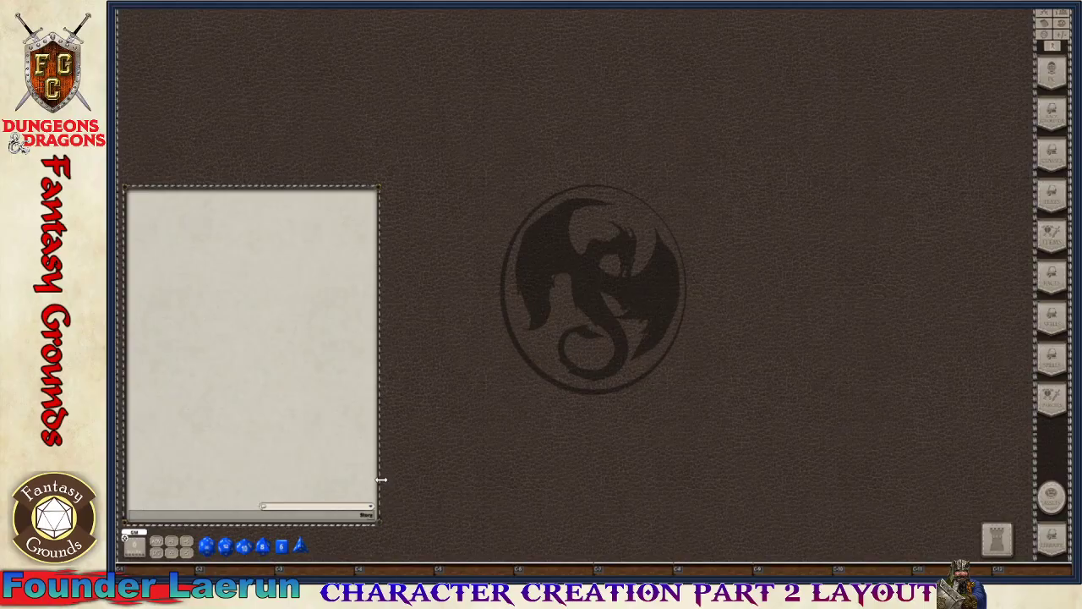
left_click_drag(381, 479, 364, 479)
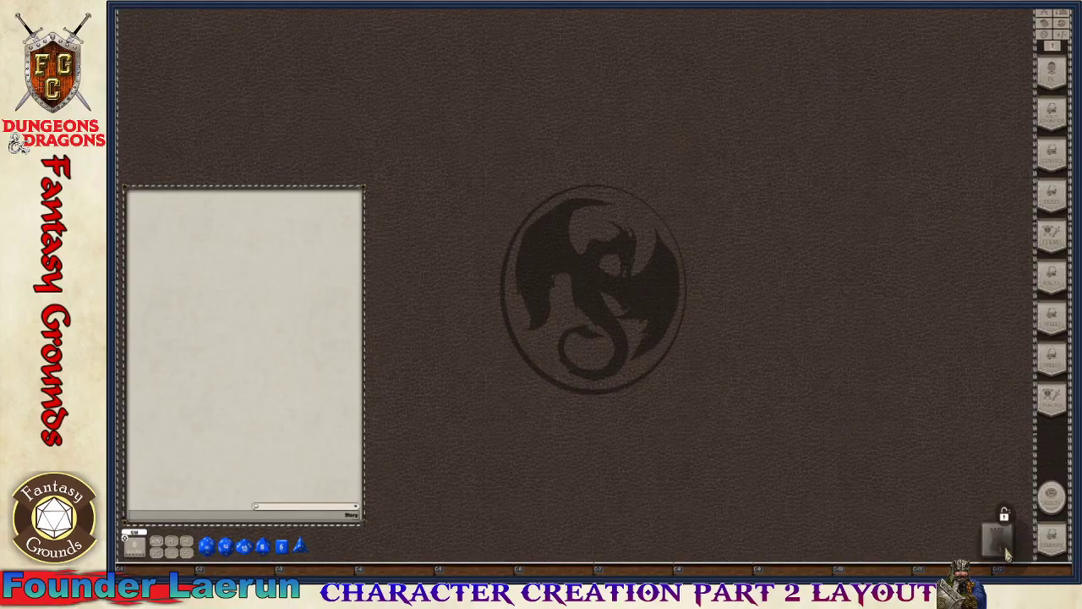
Place the dice tower at the end of the dice row and lock the chat window with its edge aligned to the tower.
left_click_drag(1000, 544, 360, 548)
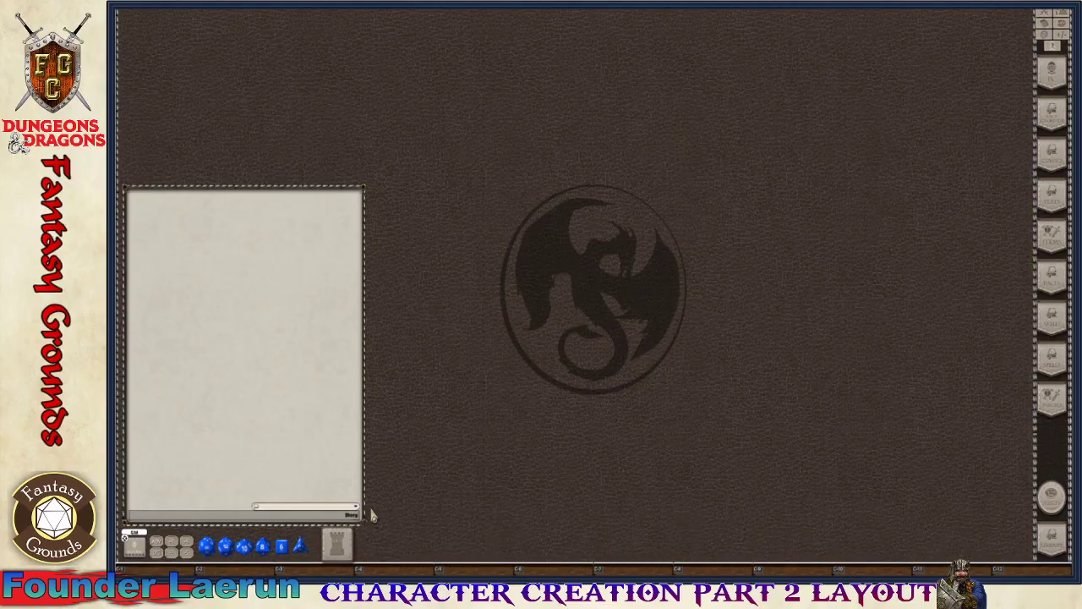
left_click_drag(365, 505, 359, 504)
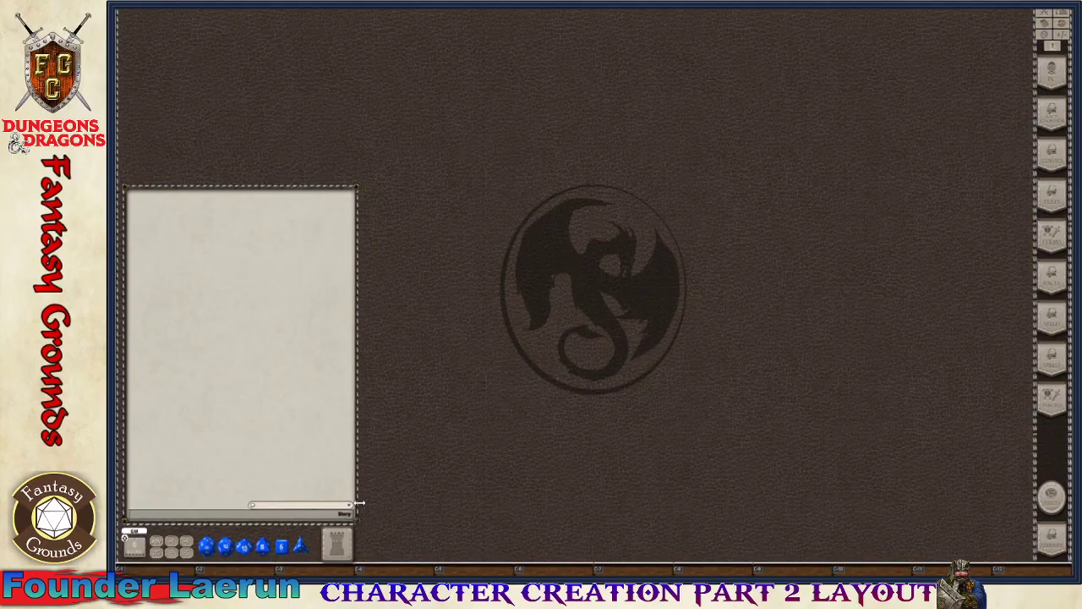
right_click(335, 467)
left_click(335, 443)
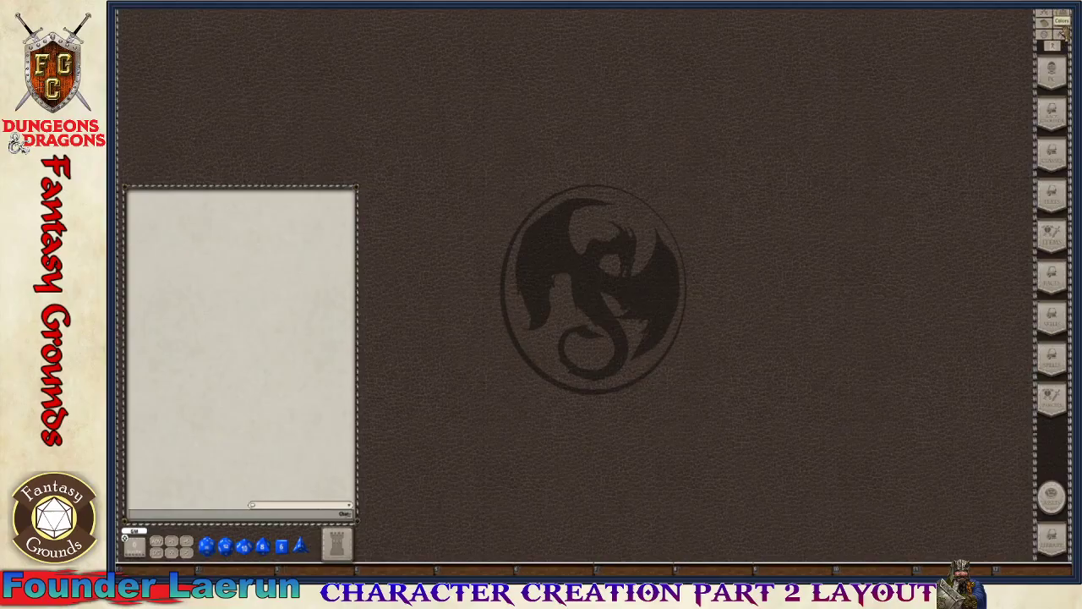
Mix the dice color with the green, red, blue and white tints to reach a deep blue, and close the color picker.
left_click(1062, 29)
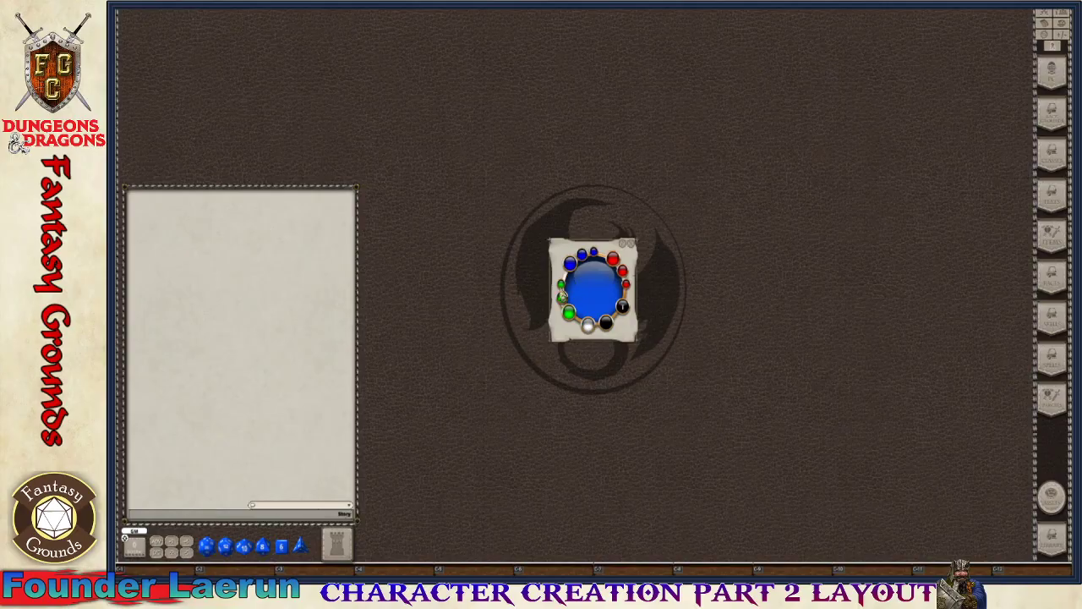
left_click(567, 311)
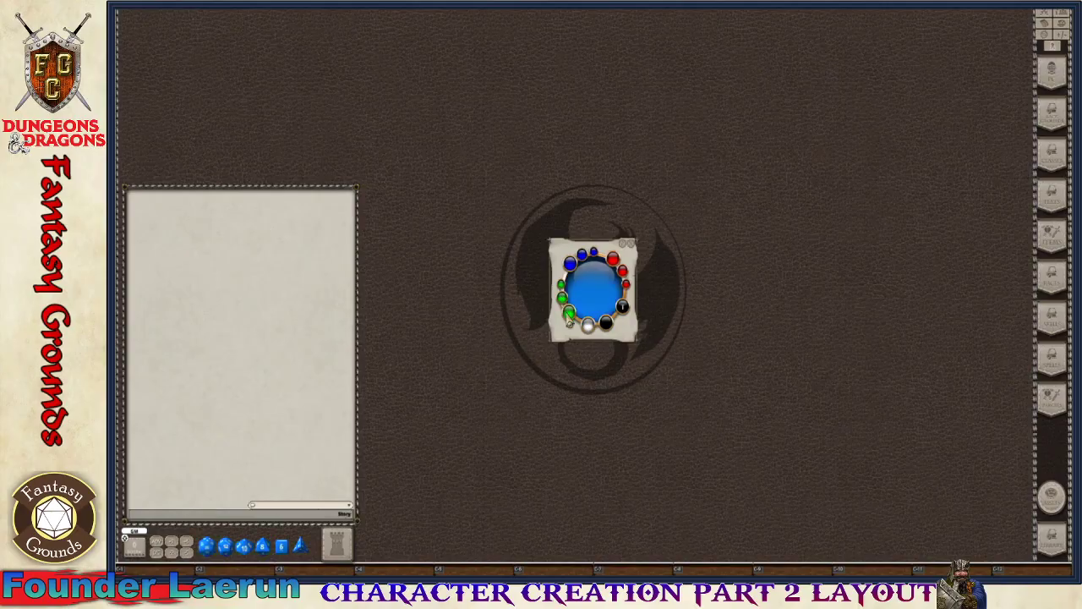
left_click(613, 263)
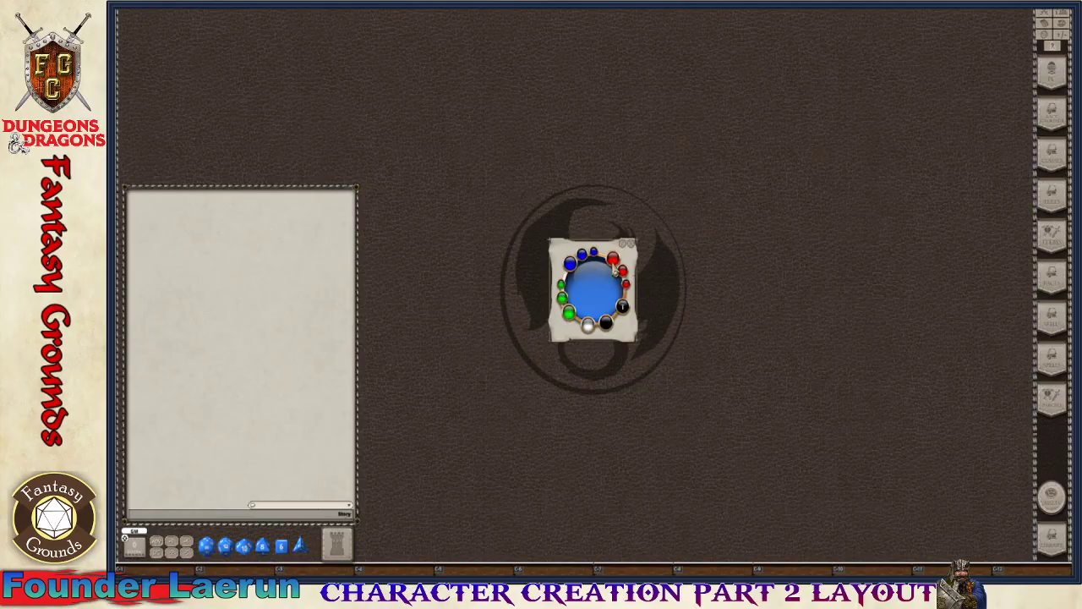
left_click(613, 263)
left_click(613, 263)
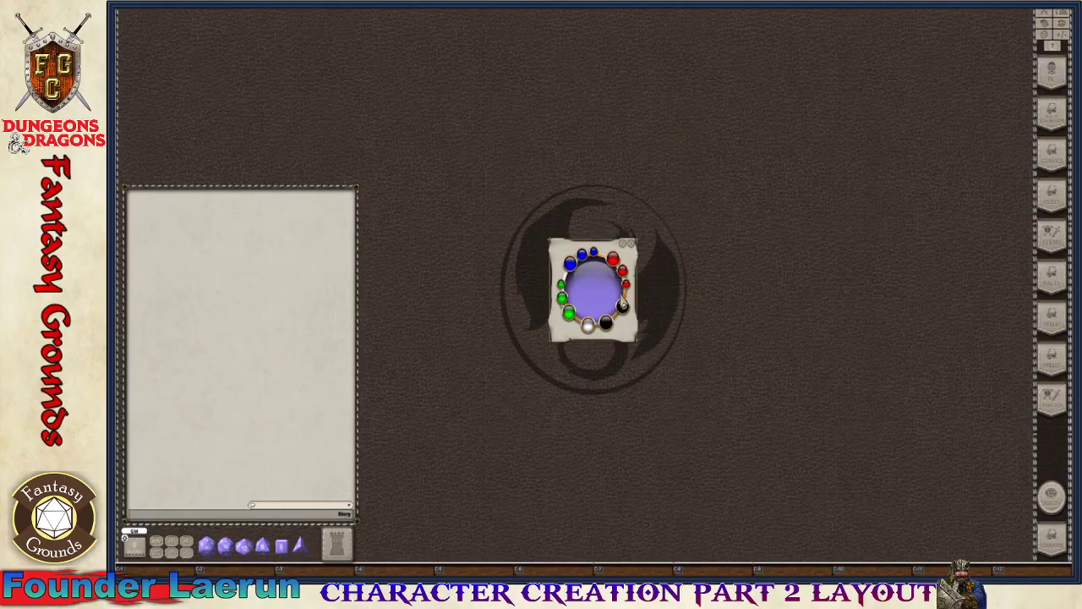
left_click(571, 266)
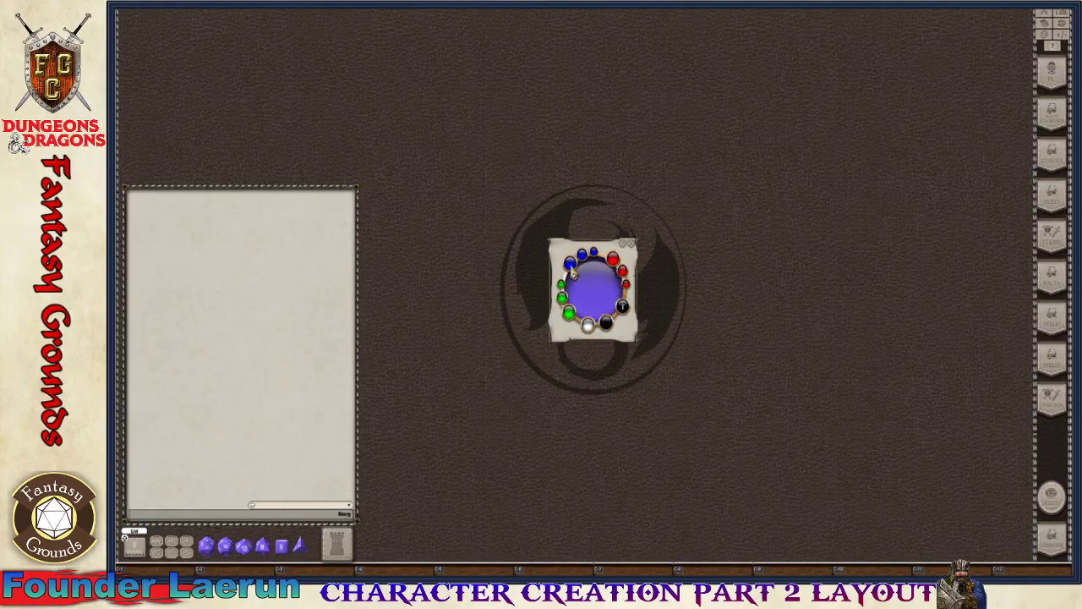
left_click(570, 266)
left_click(570, 265)
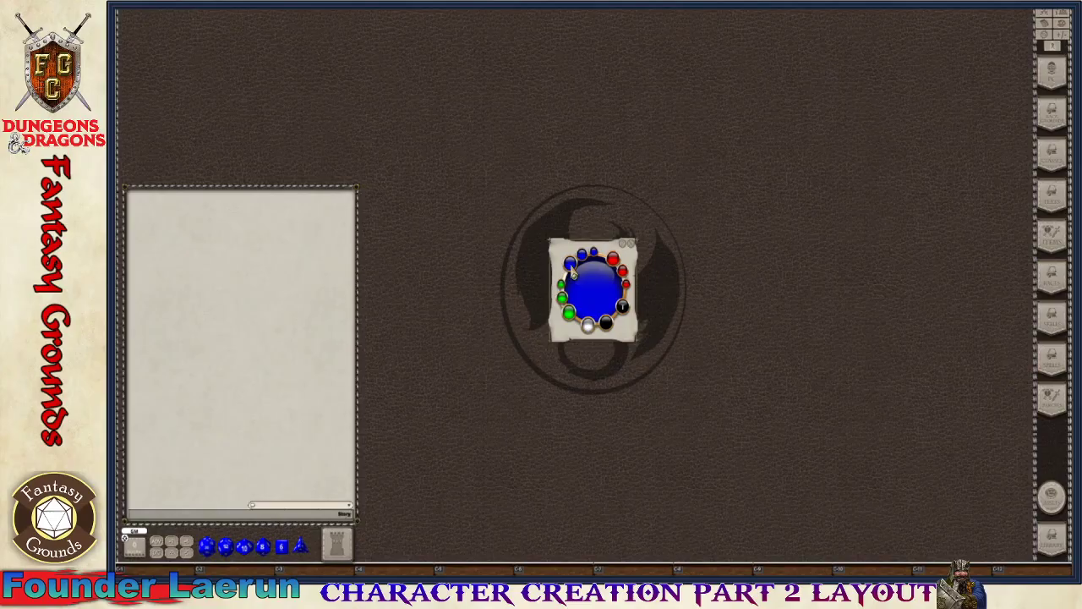
left_click(588, 327)
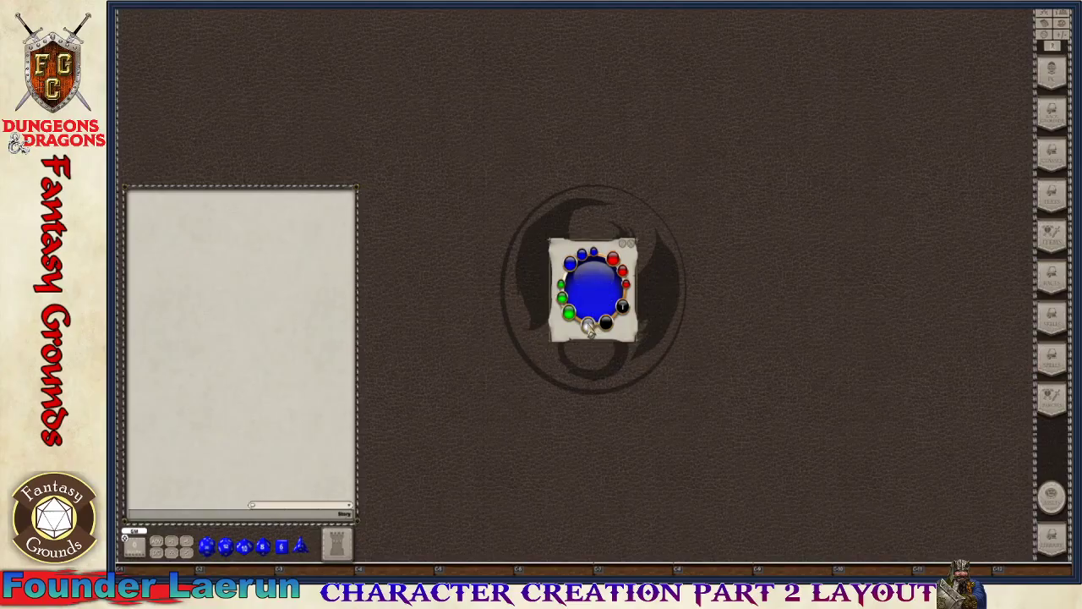
left_click(631, 248)
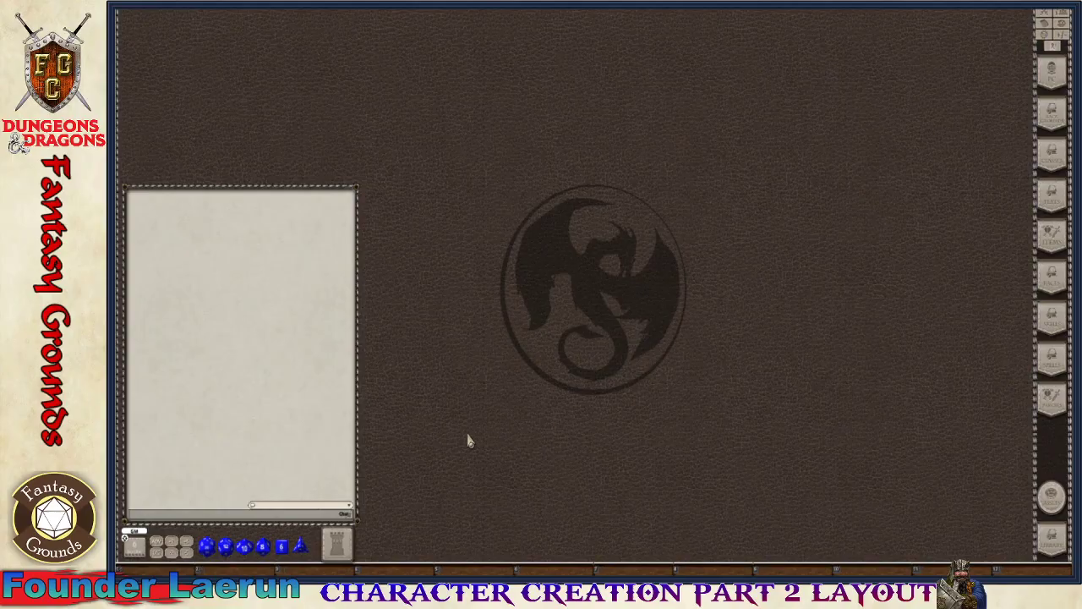
Open the combat tracker, place it above the chat window and lengthen it down over the chat's upper part.
left_click(1049, 17)
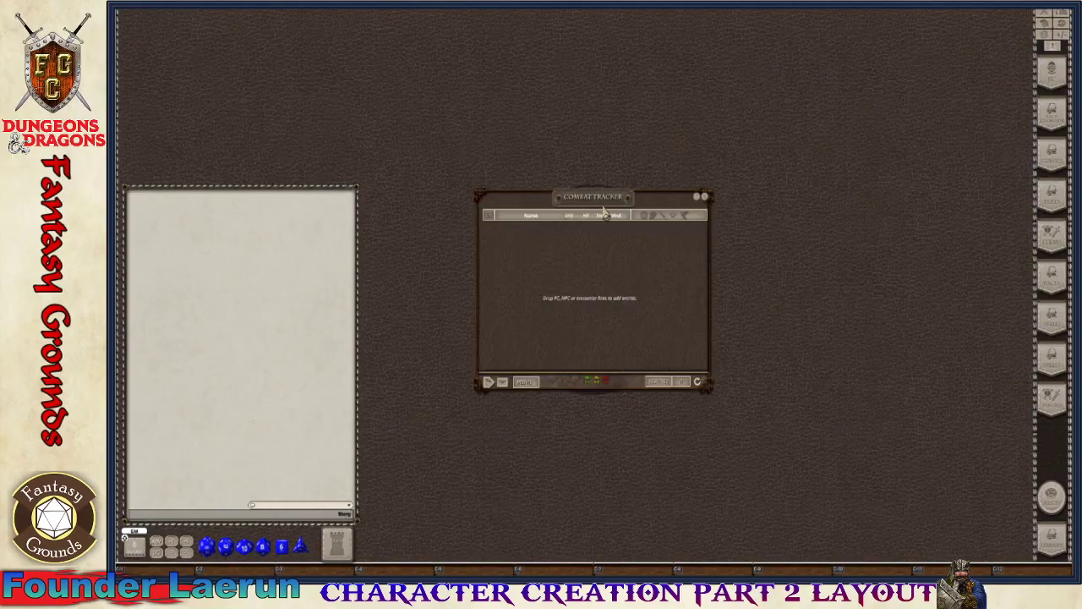
left_click_drag(602, 209, 257, 66)
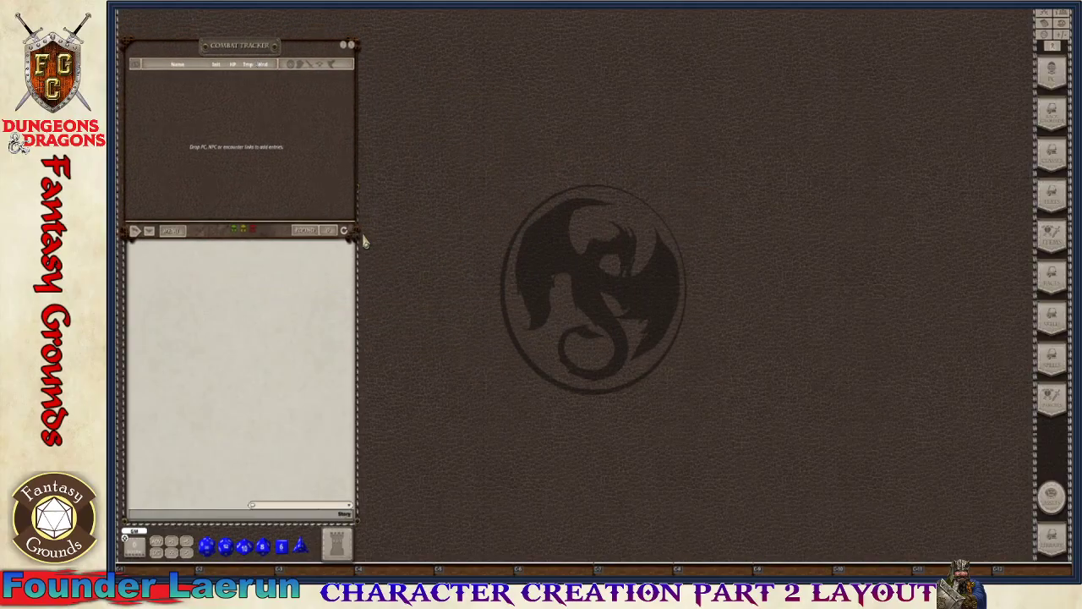
left_click_drag(351, 236, 350, 350)
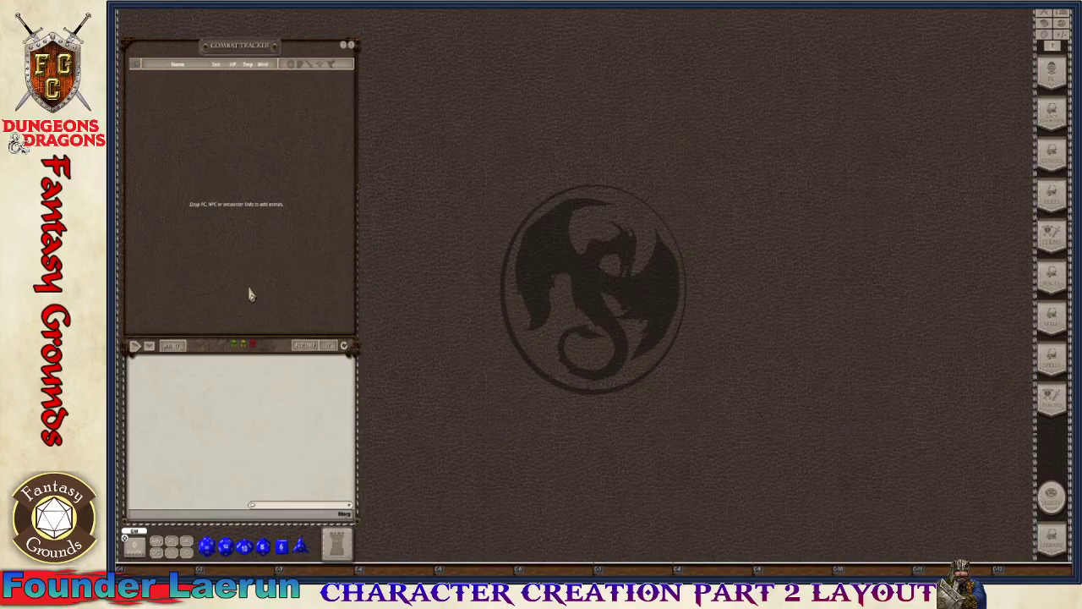
left_click_drag(257, 253, 260, 255)
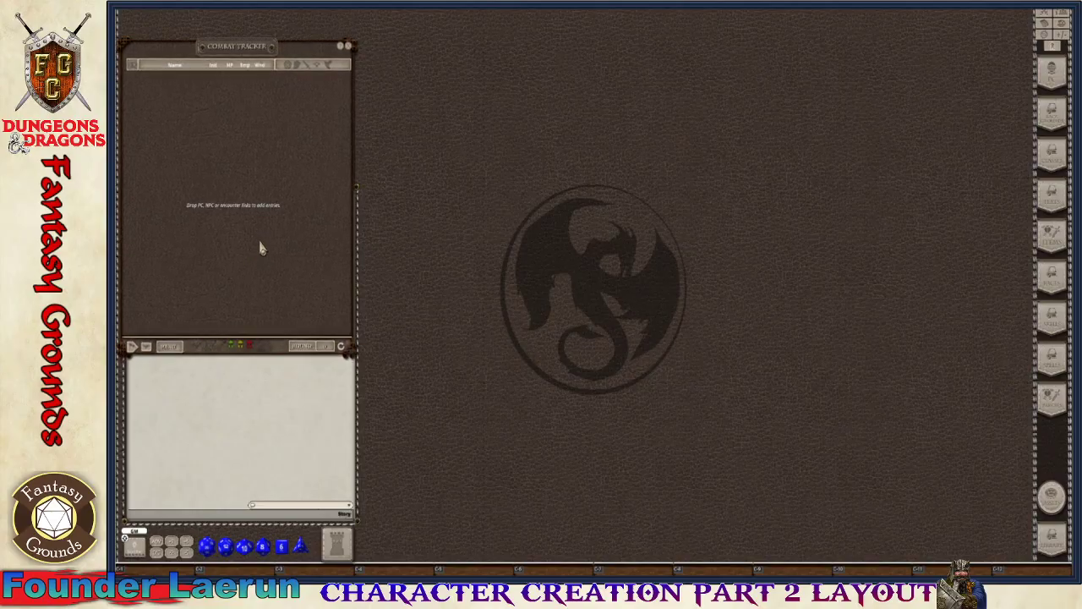
Add a new blank character, place its sheet beside the combat tracker and close the character selection window.
left_click(1064, 74)
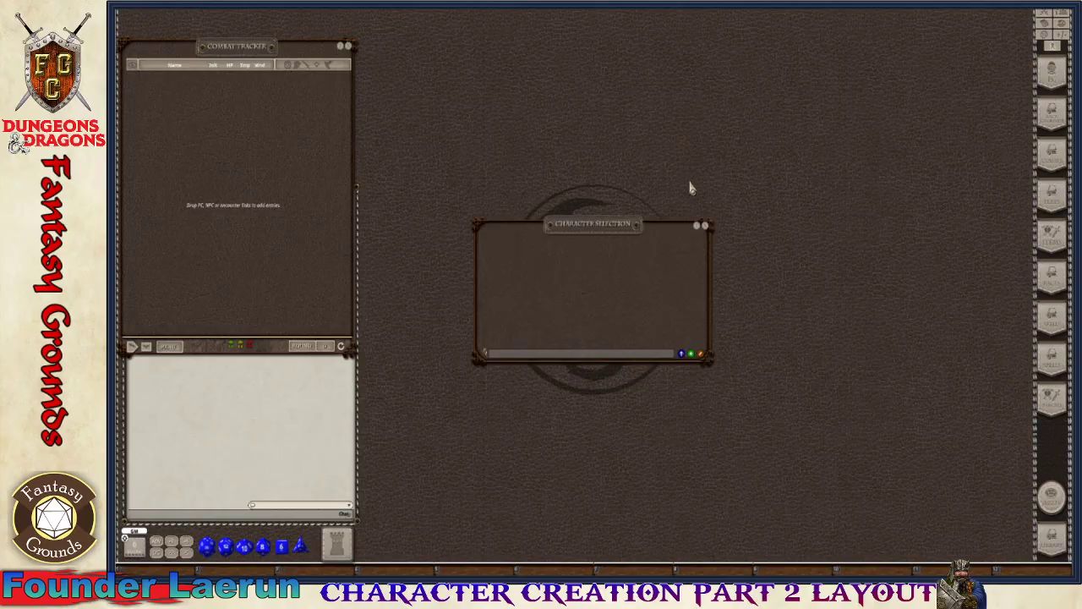
left_click_drag(624, 223, 662, 99)
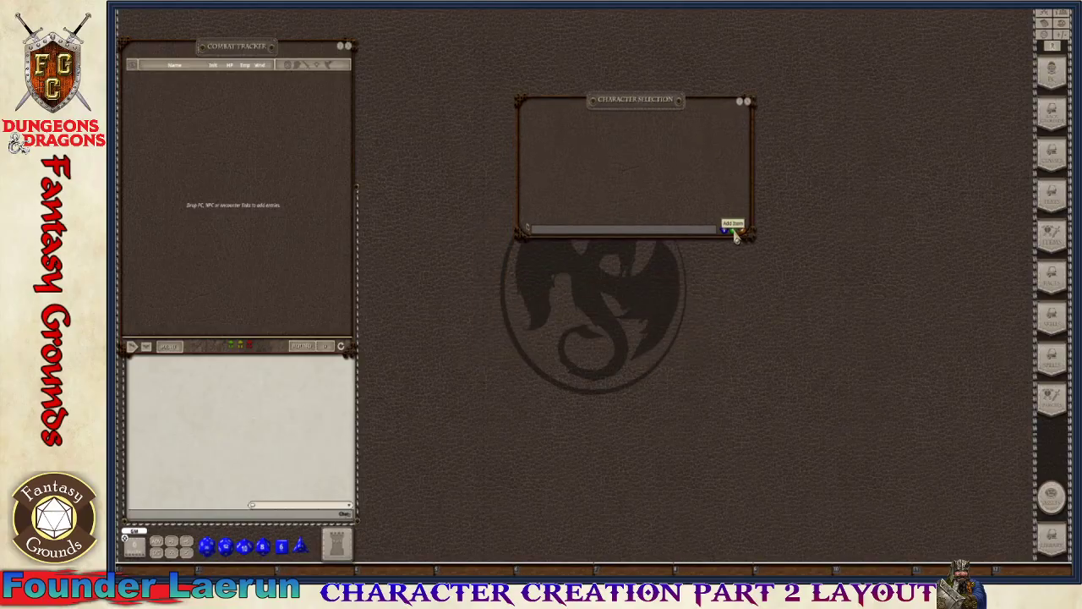
left_click(734, 232)
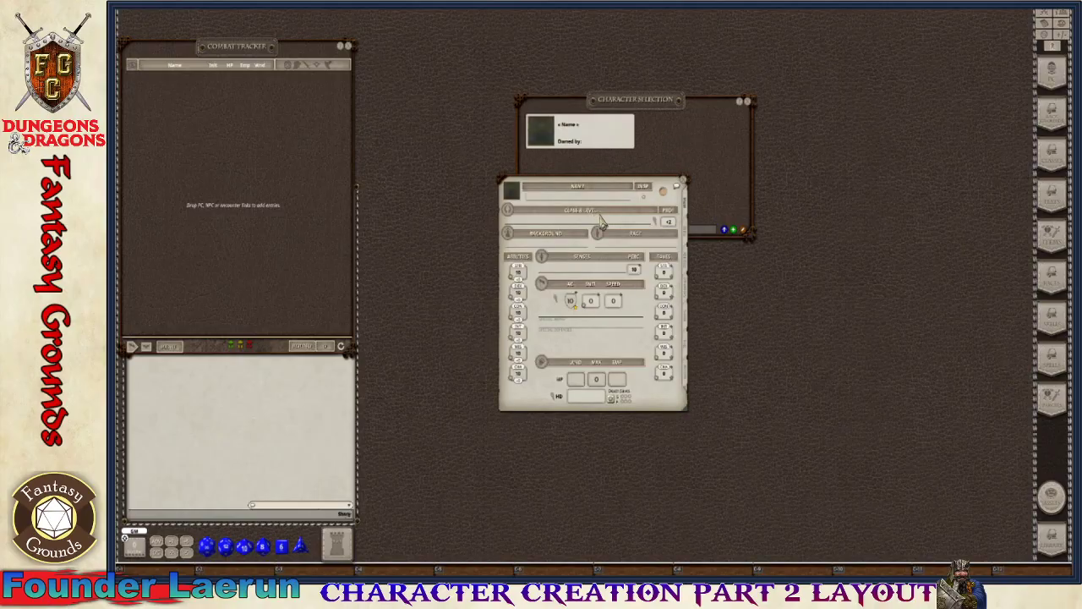
left_click_drag(642, 192, 523, 47)
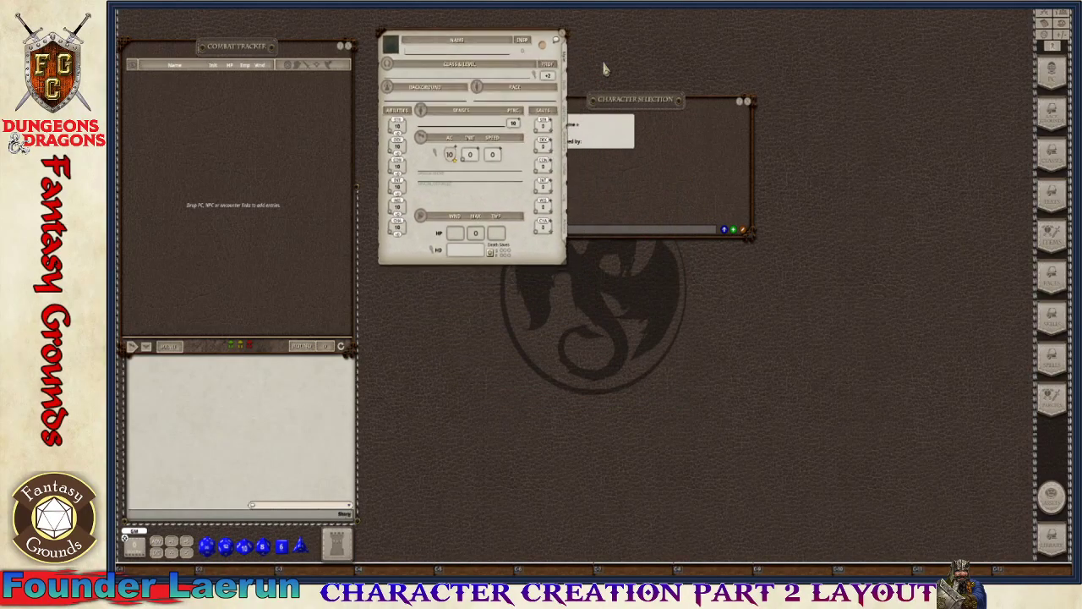
left_click(747, 102)
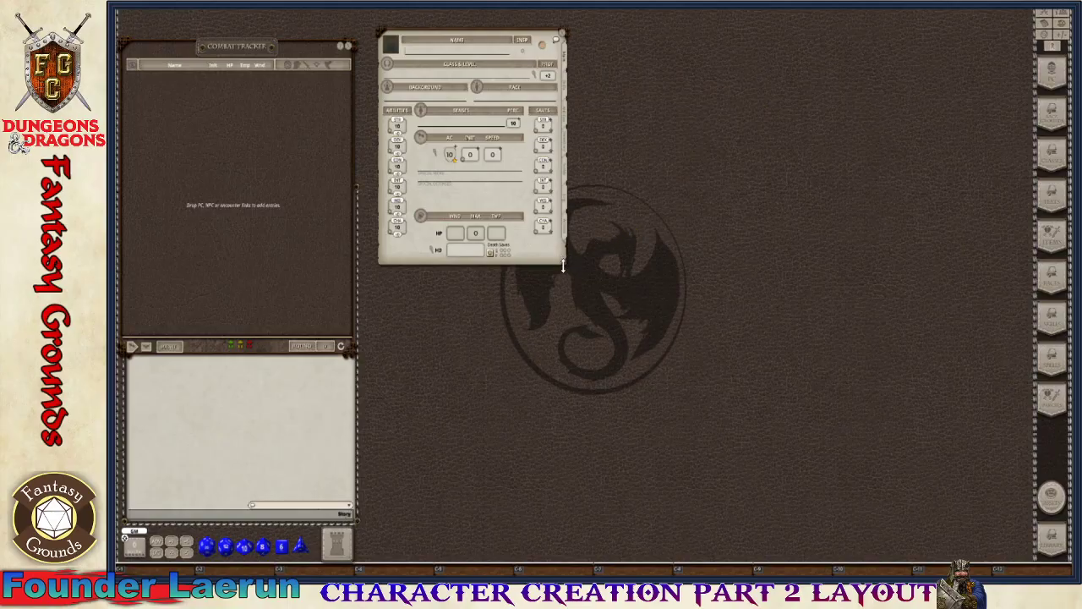
Stretch the character sheet to the desktop's full height, narrow it, dock it beside the combat tracker, and check its Actions page at that size.
left_click_drag(562, 265, 584, 564)
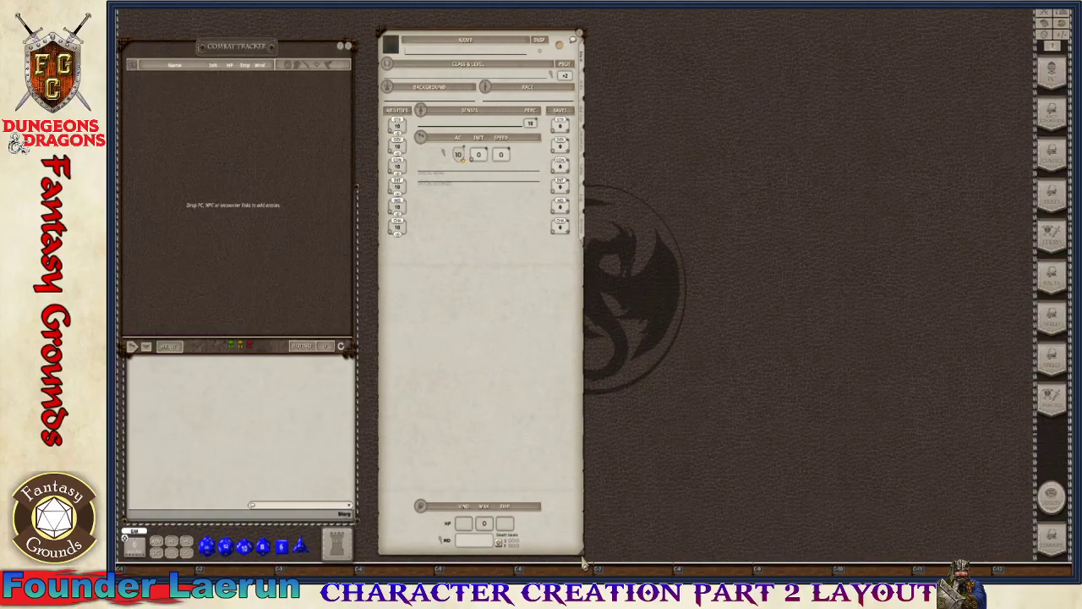
left_click_drag(544, 447, 527, 448)
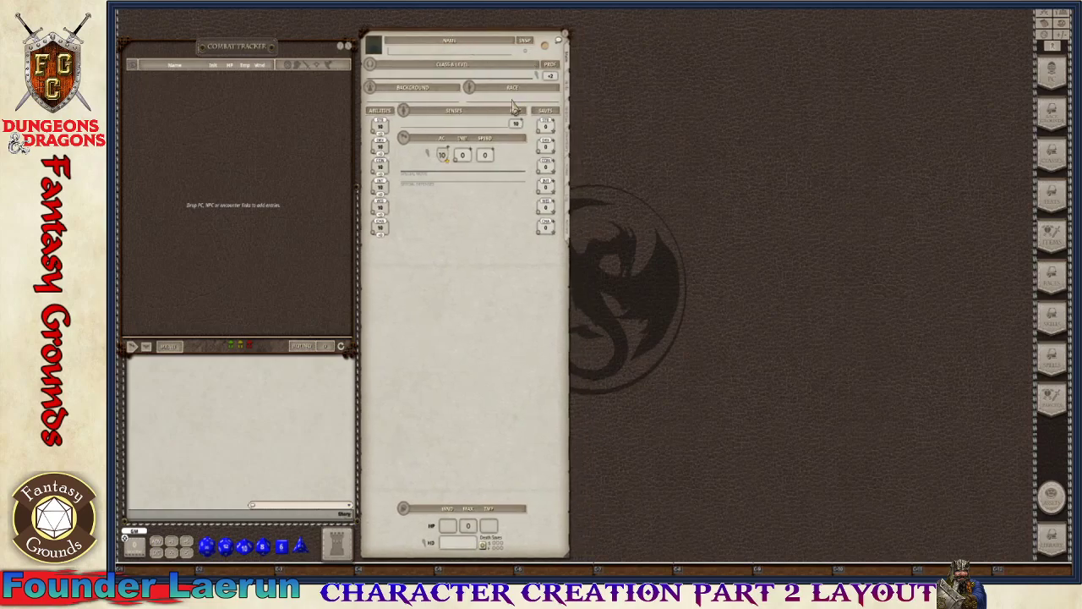
left_click_drag(454, 230, 448, 202)
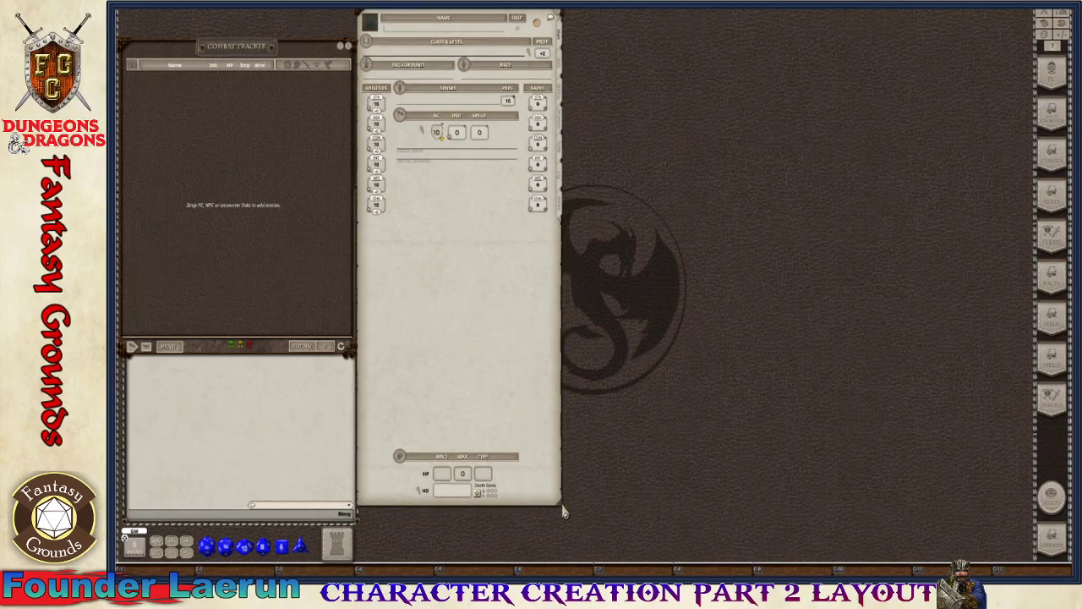
left_click_drag(558, 504, 535, 565)
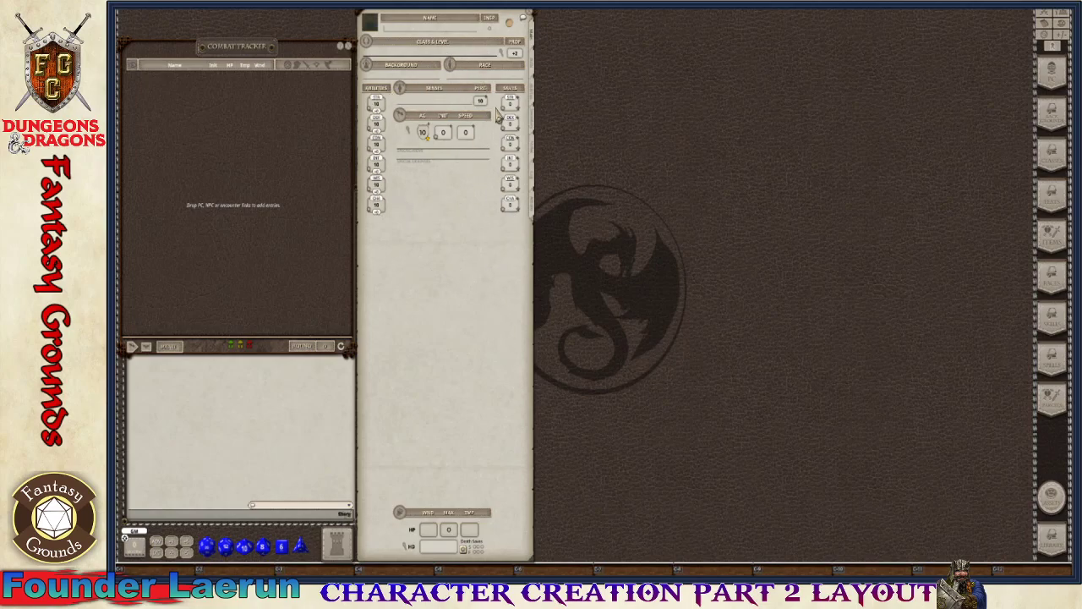
left_click(532, 211)
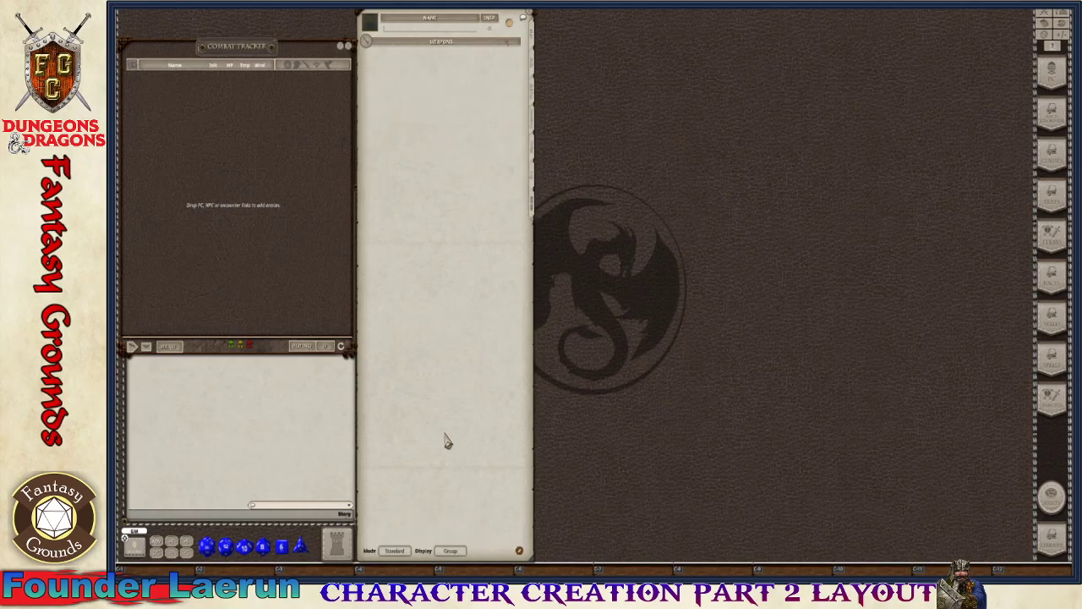
left_click(533, 38)
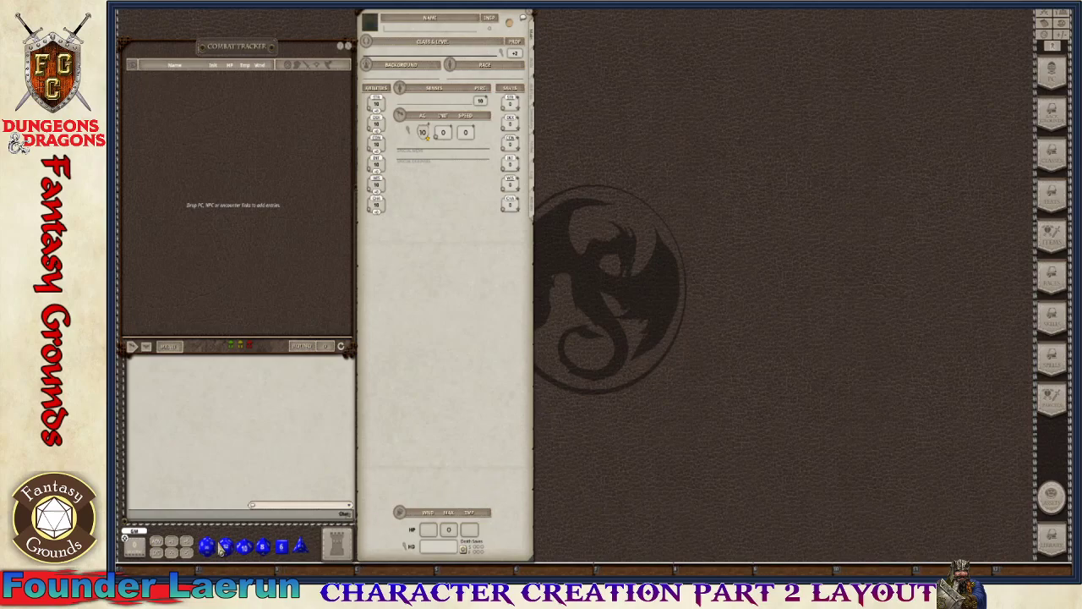
Roll a d20 into the chat, one in the dice tower, and one each with advantage and disadvantage.
left_click_drag(208, 548, 254, 355)
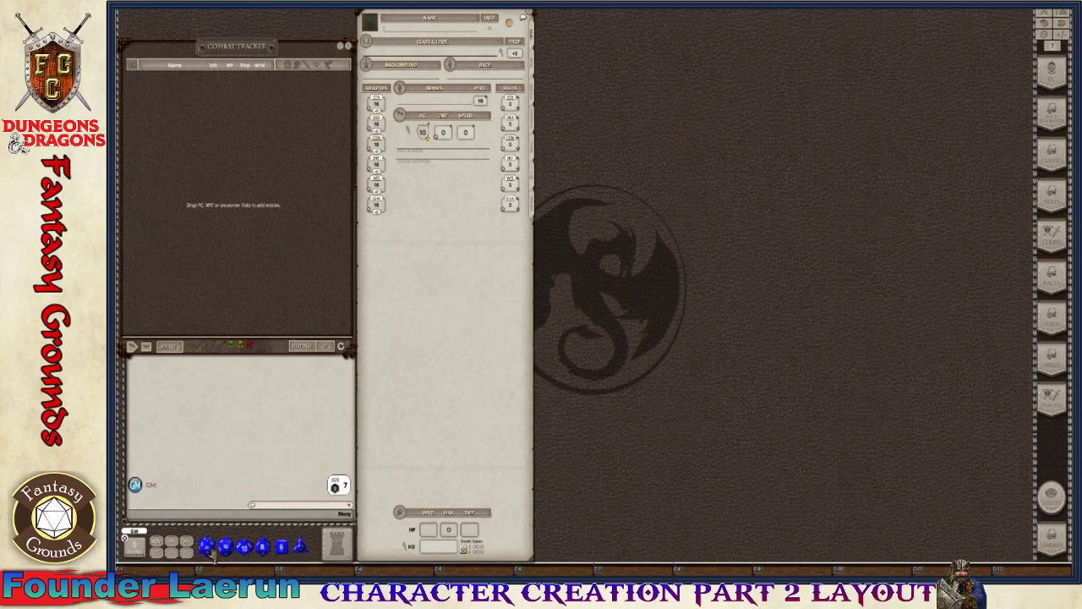
left_click_drag(214, 556, 337, 546)
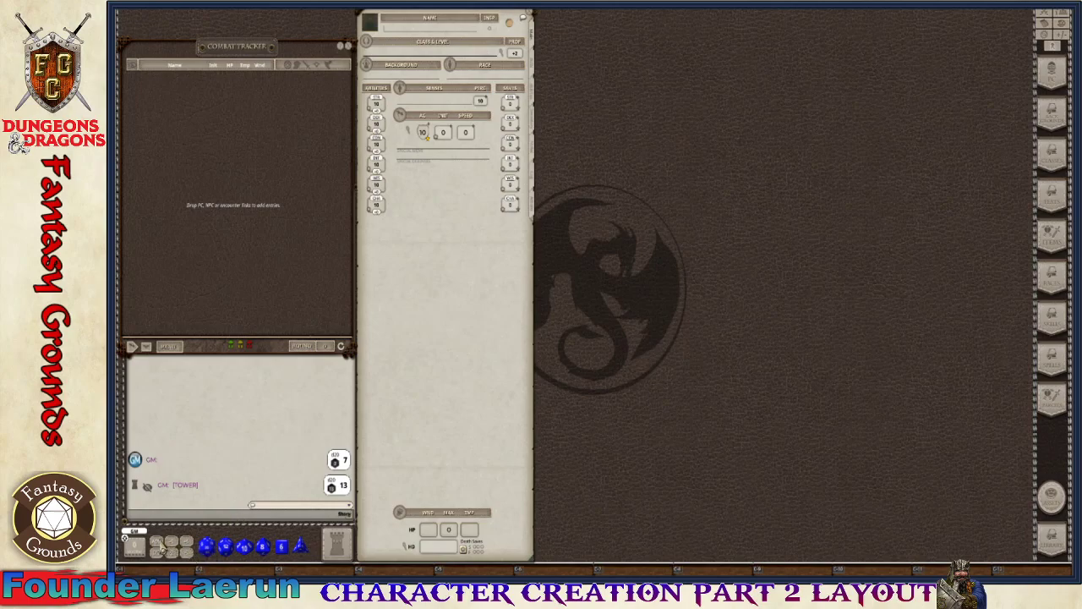
left_click(156, 542)
left_click_drag(217, 546, 296, 464)
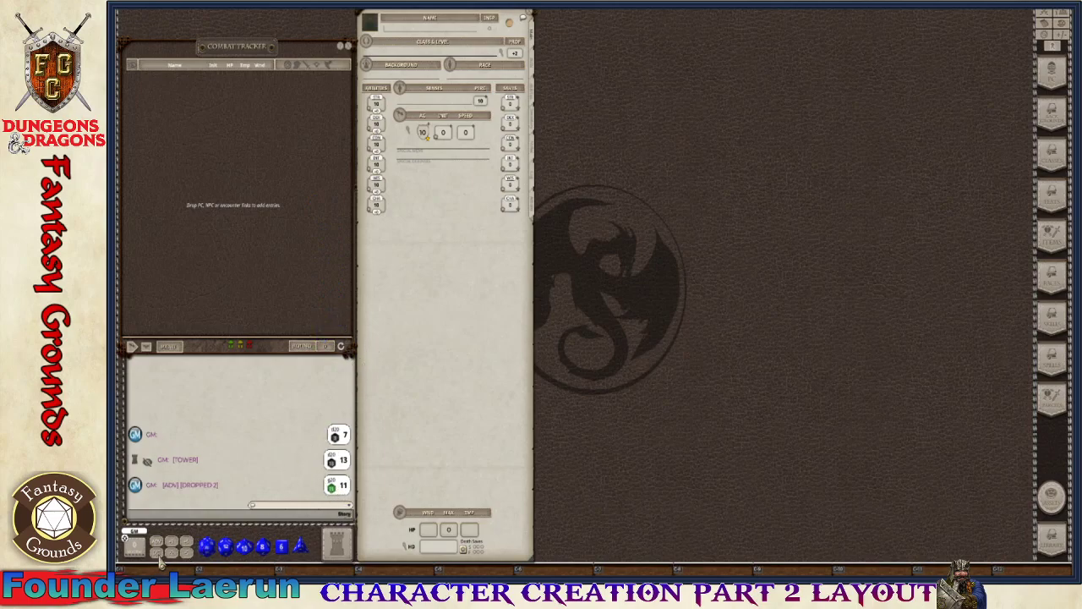
left_click_drag(209, 547, 234, 459)
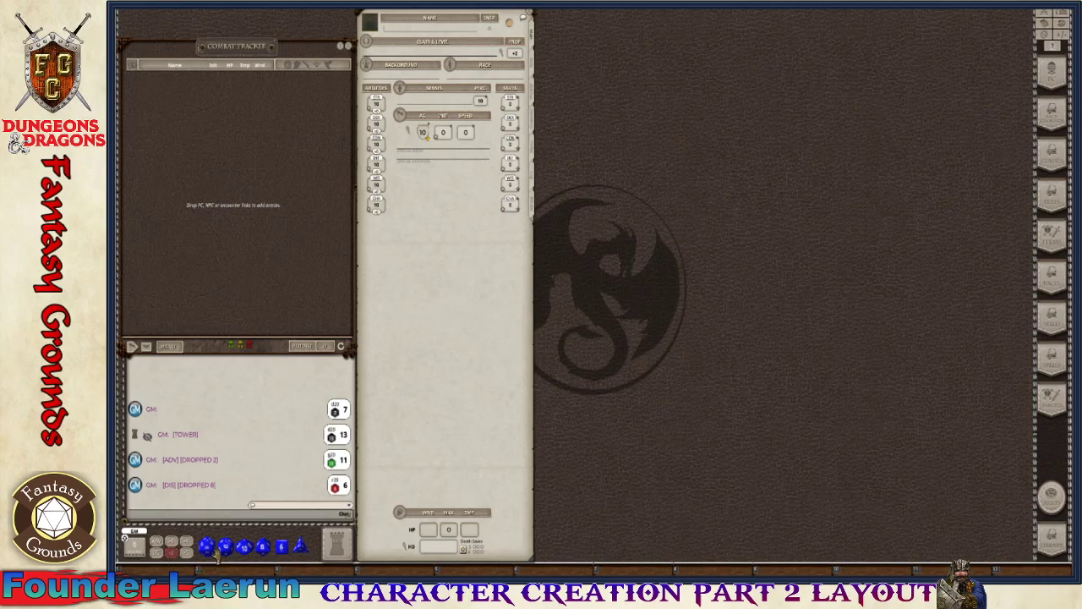
Roll a d20 with a -2 modifier, a plain d6, and a d20 with a +5 modifier into the chat.
left_click_drag(212, 548, 306, 493)
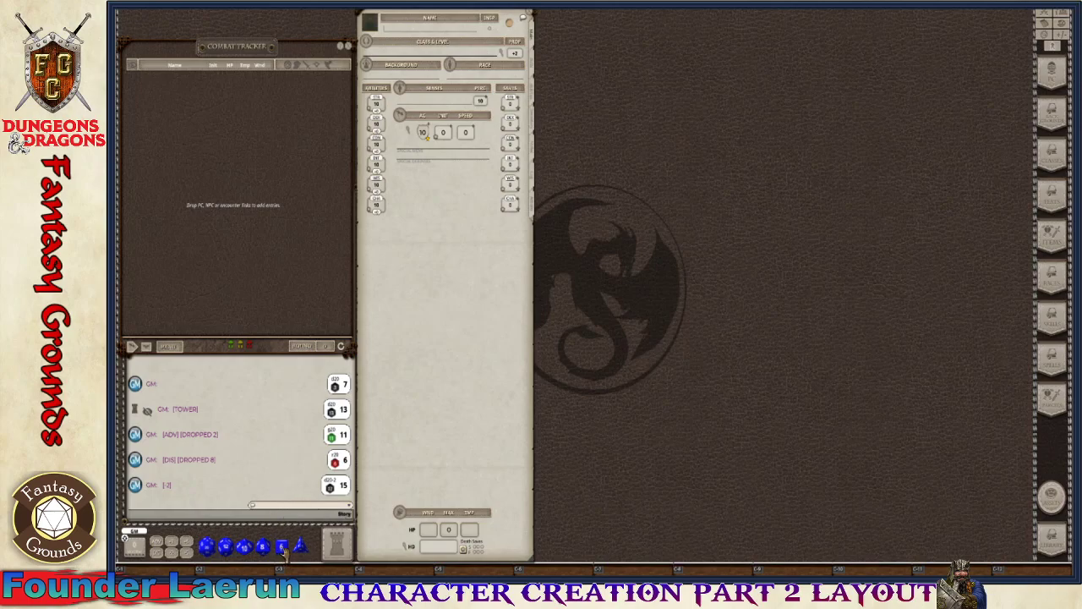
left_click_drag(284, 548, 172, 259)
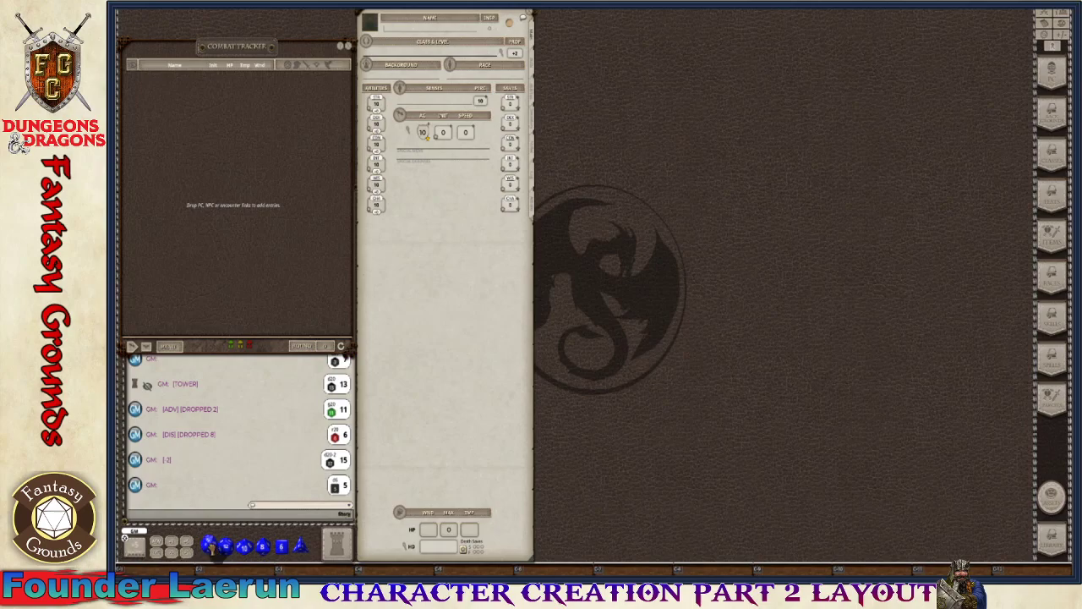
left_click_drag(207, 546, 291, 473)
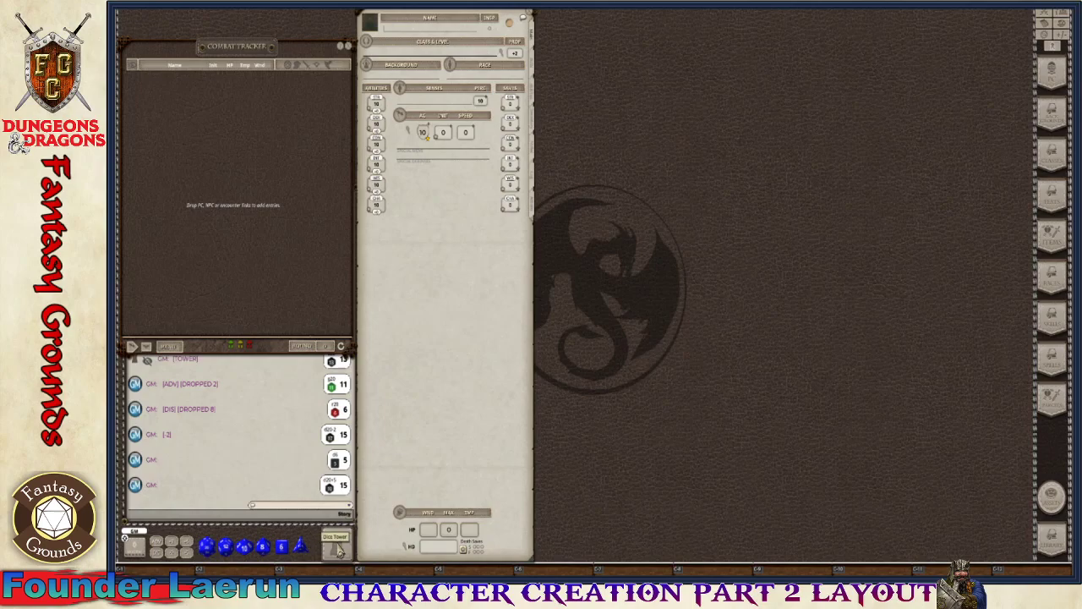
Add the new character to the combat tracker as the active combatant and advance the combat to round 2.
mouse_move(374, 406)
left_mouse_down()
mouse_move(383, 402)
mouse_move(374, 407)
left_mouse_up()
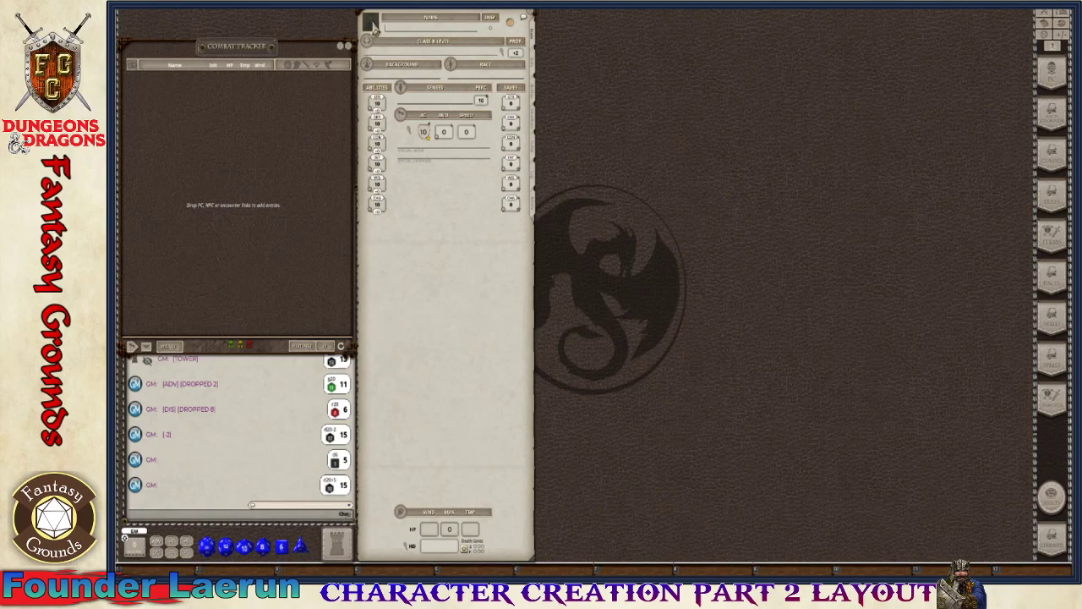
left_click_drag(170, 103, 169, 105)
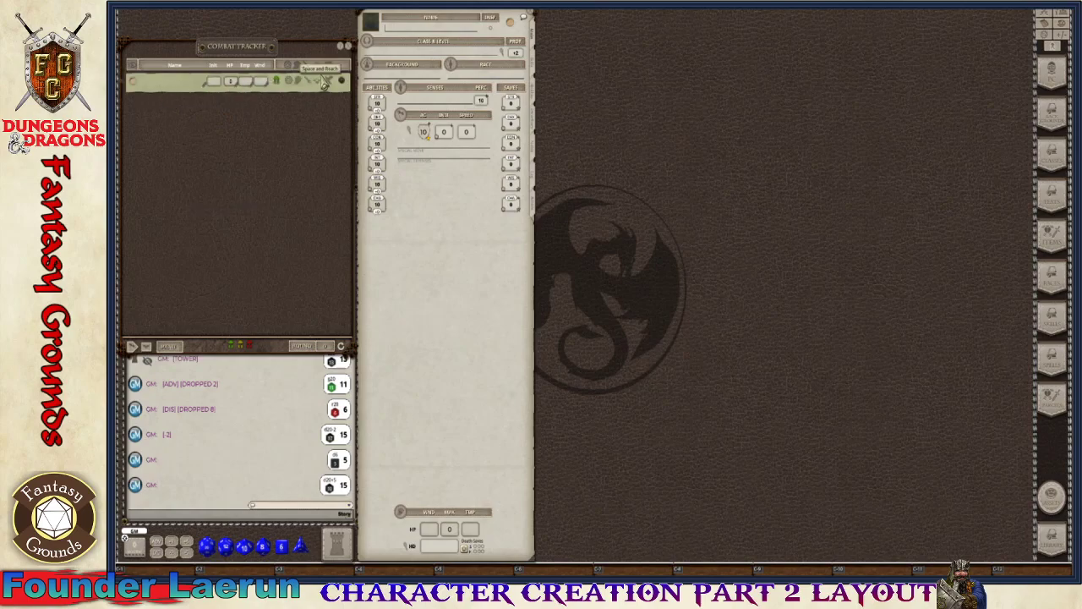
left_click(125, 88)
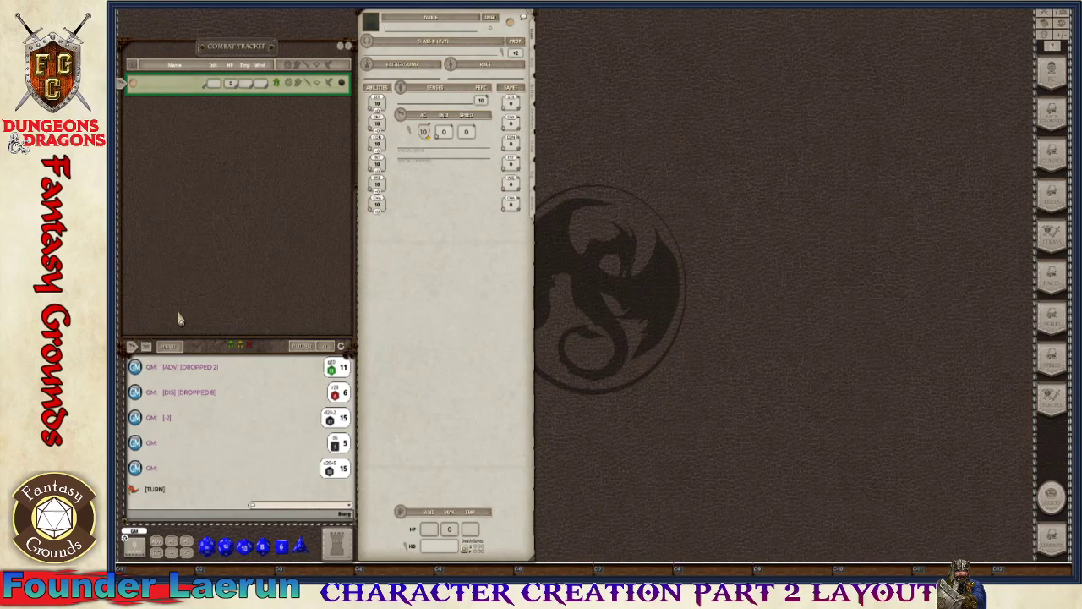
left_click(145, 352)
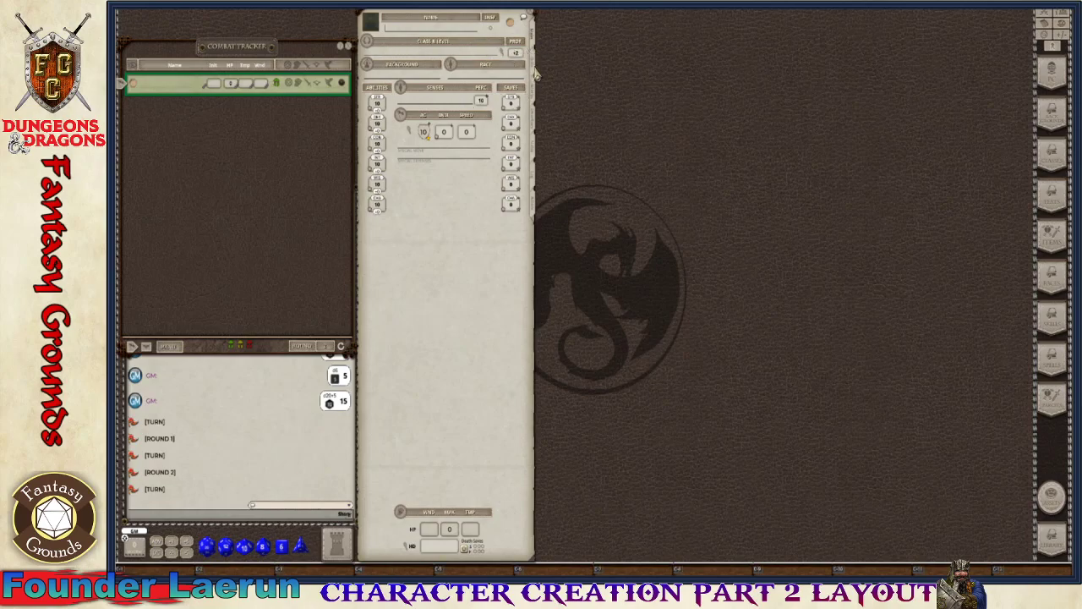
Look through the character sheet's pages, including skills, notes, log and actions, and return to the main page.
left_click(532, 112)
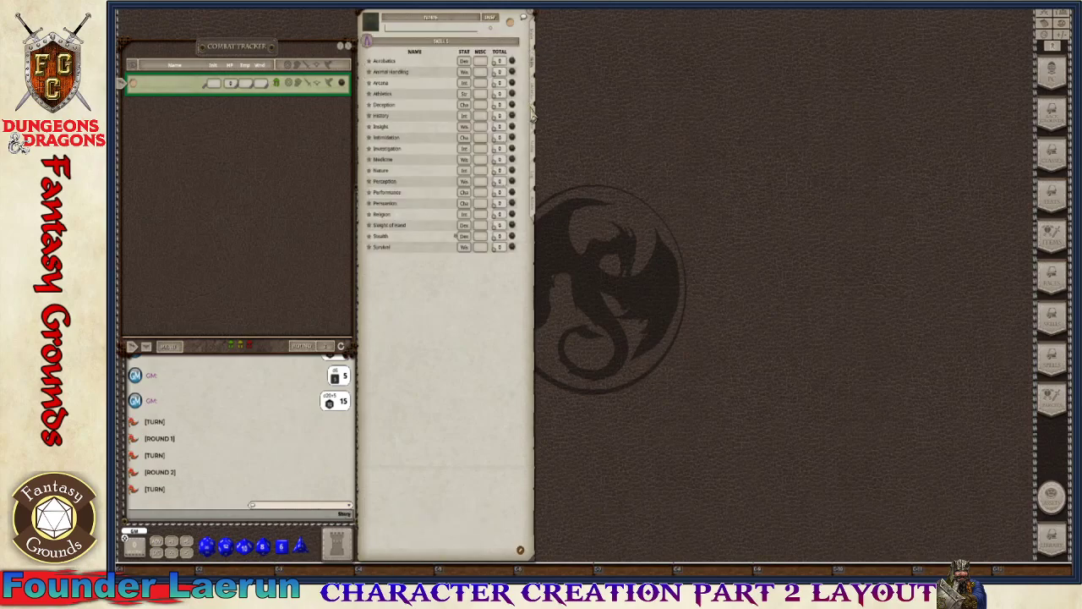
left_click(535, 101)
left_click(535, 137)
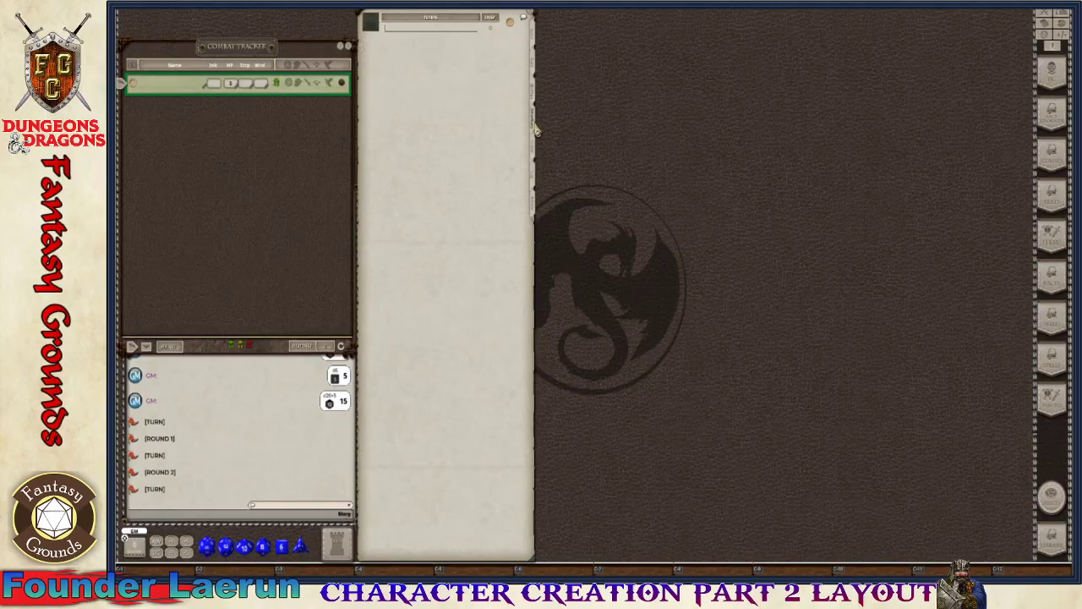
left_click(533, 172)
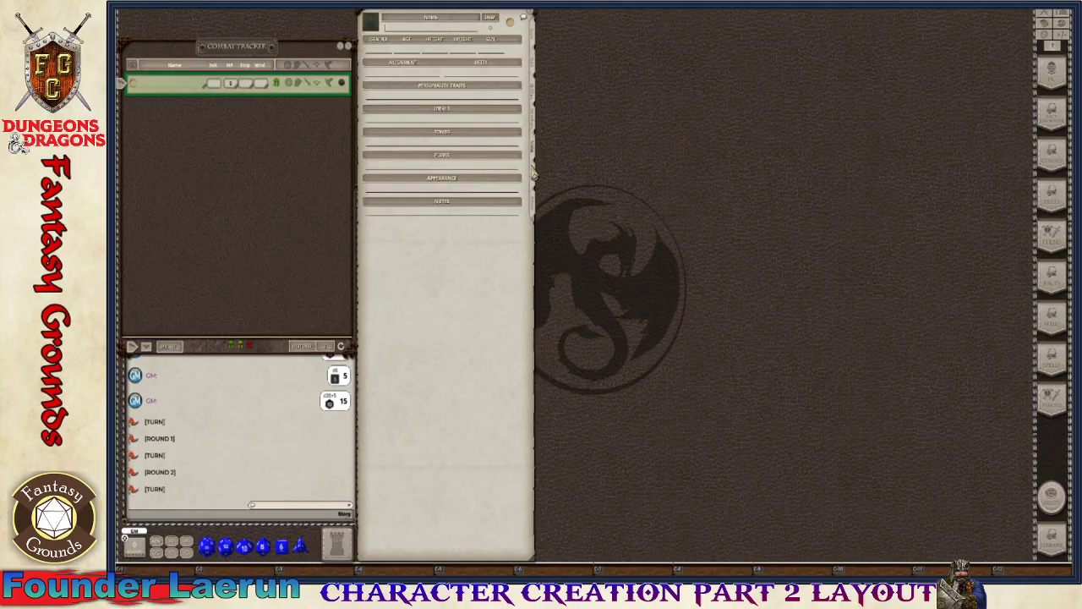
left_click(536, 183)
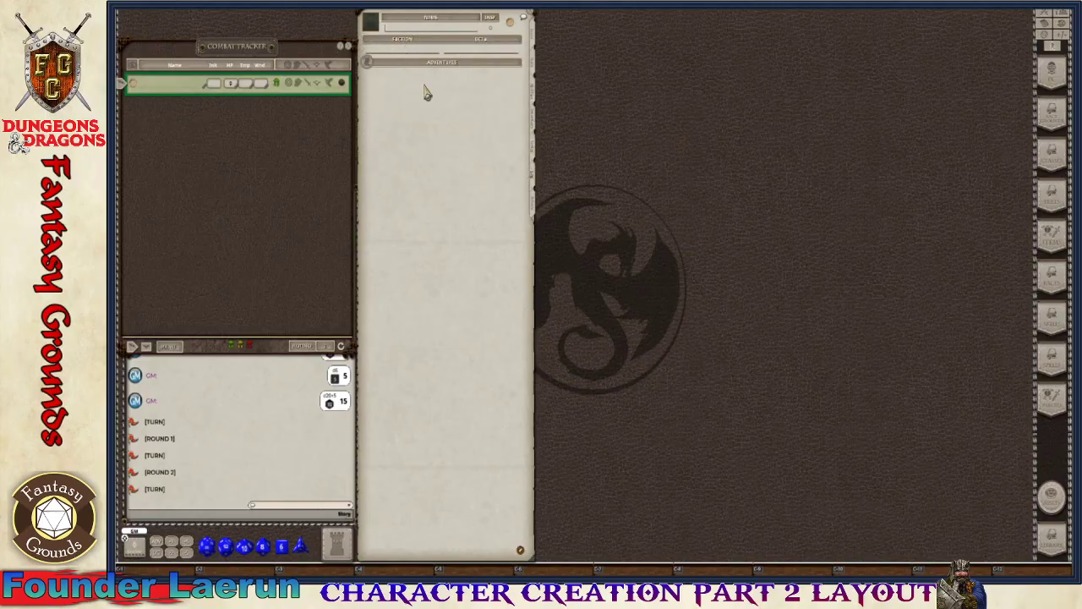
left_click(536, 212)
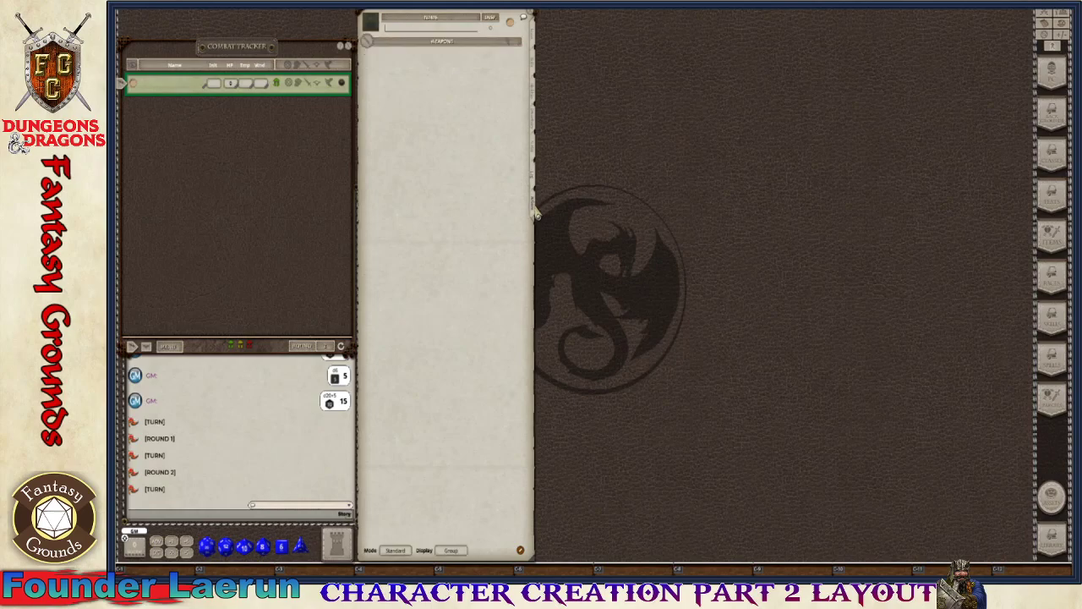
left_click(536, 39)
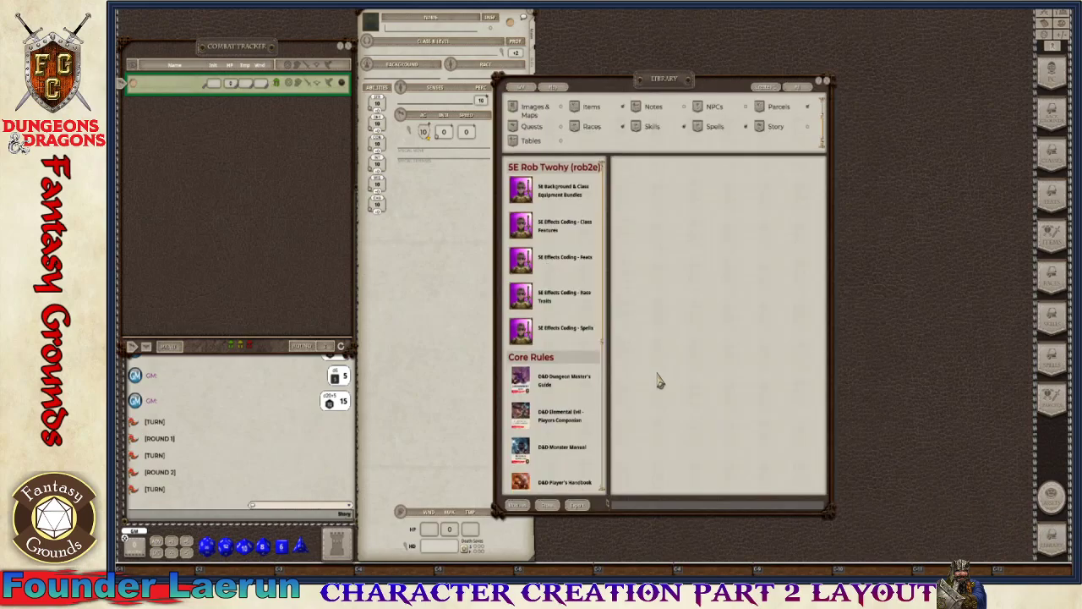
Browse the library's module list down through the Core Rules books and close the library.
scroll(551, 346, "down", 1)
scroll(551, 347, "up", 1)
scroll(551, 347, "down", 1)
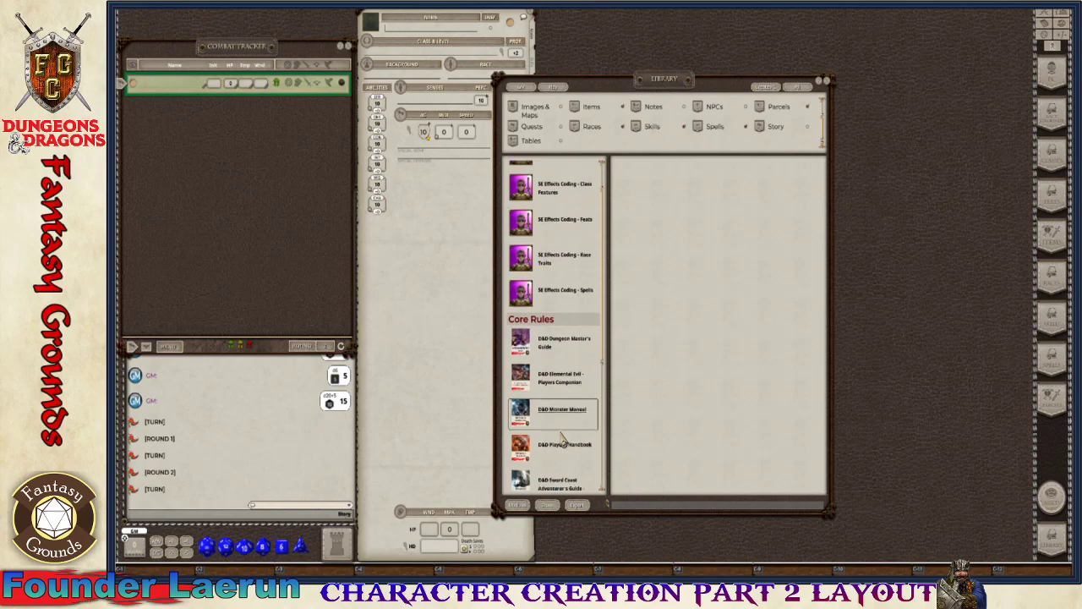
left_click(825, 88)
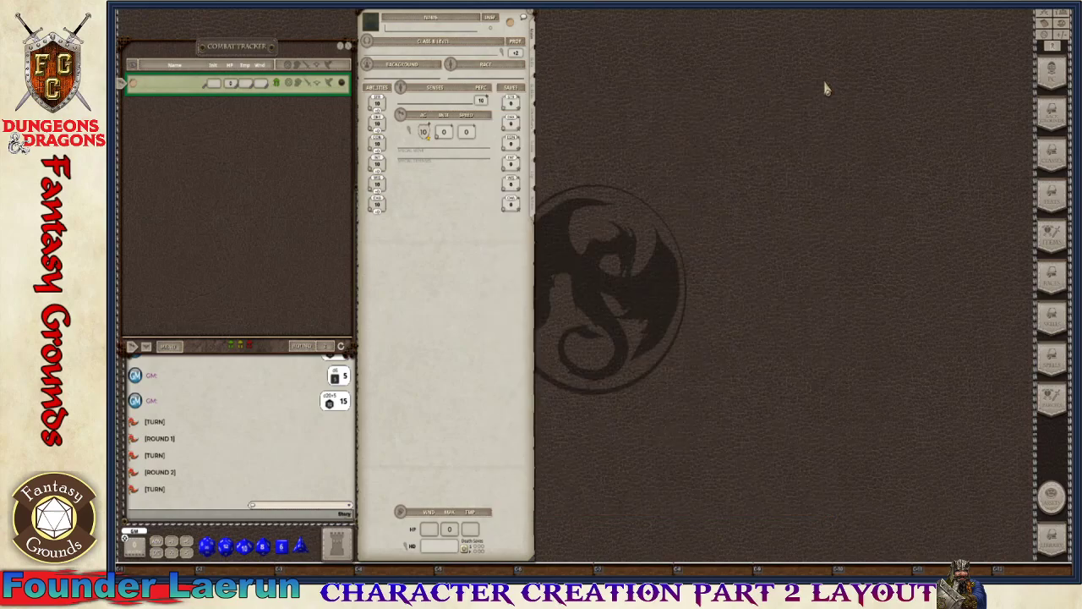
Open the character selection window, move it clear of the sheet, inspect the unnamed character's options and close the window.
left_click(1055, 77)
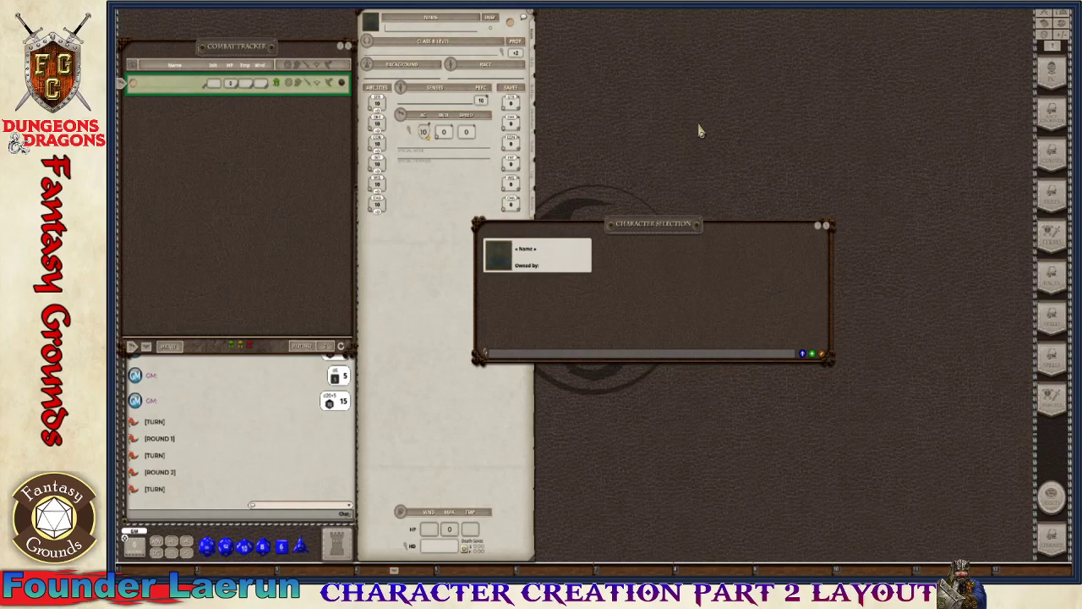
left_click_drag(602, 224, 701, 114)
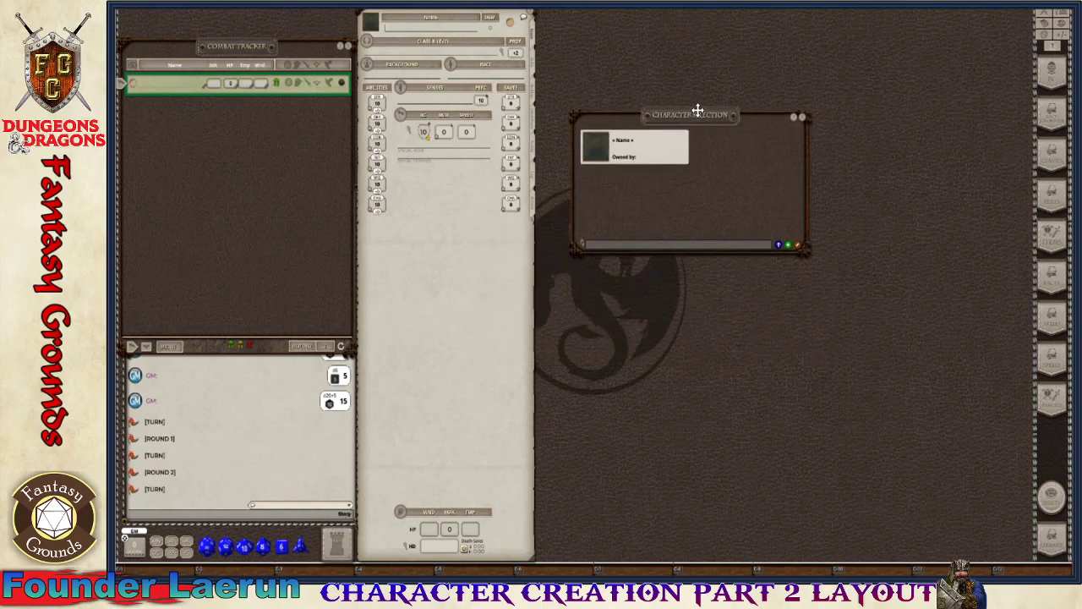
right_click(638, 158)
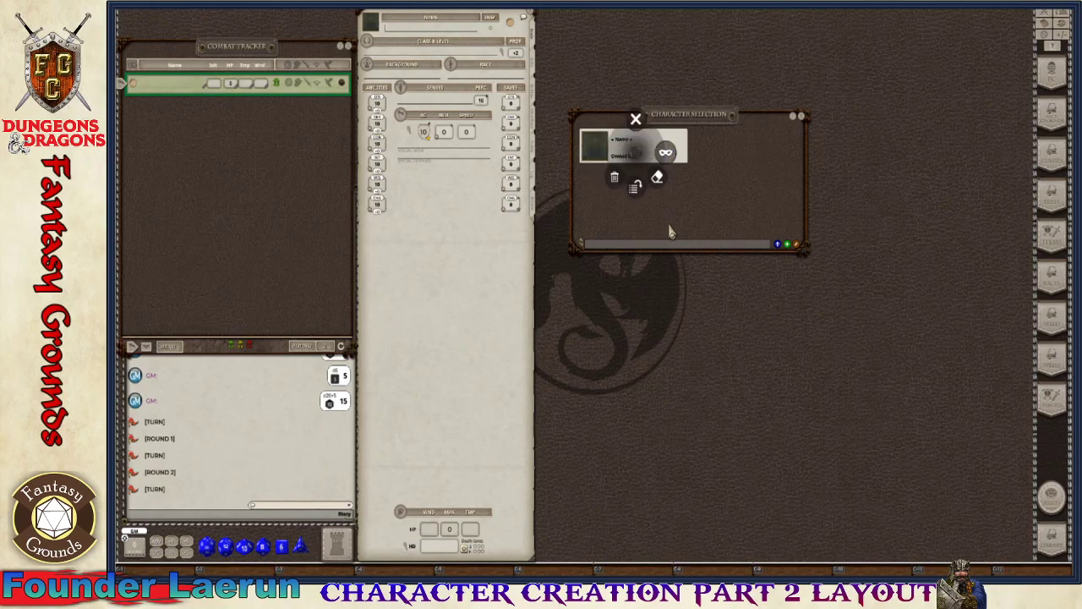
left_click(685, 285)
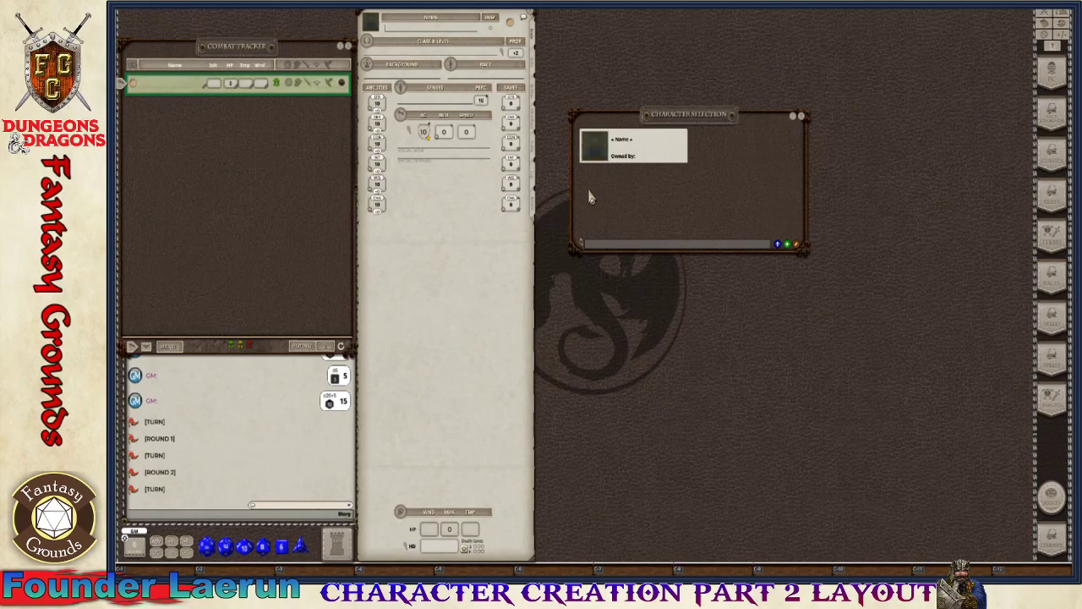
left_click(801, 117)
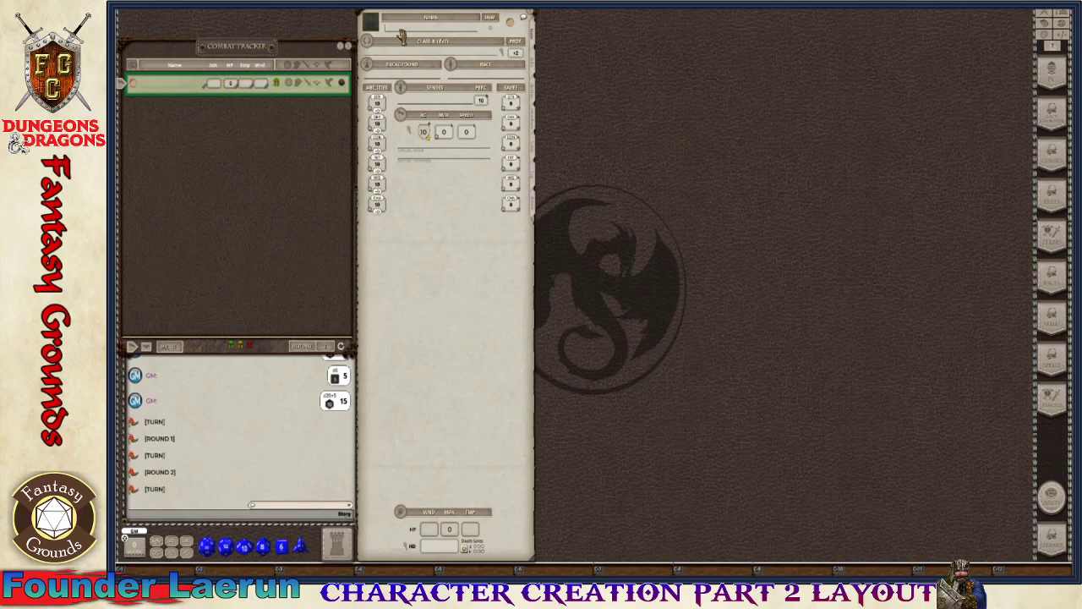
Name the character "Testy Mc Test" on the character sheet.
left_click(403, 34)
type("t Me Test Mon")
left_click(390, 29)
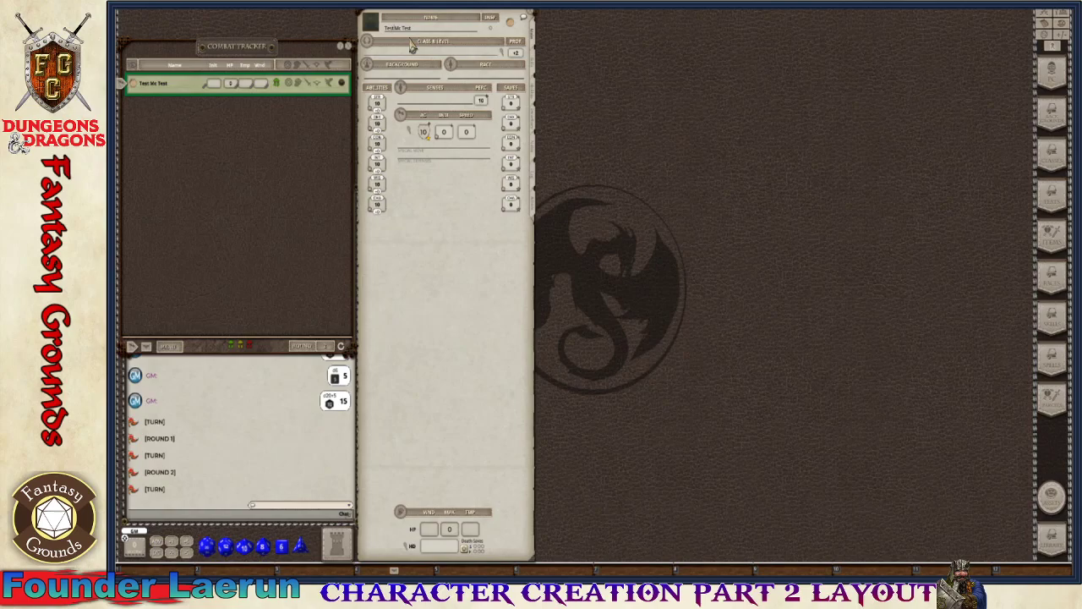
type("y")
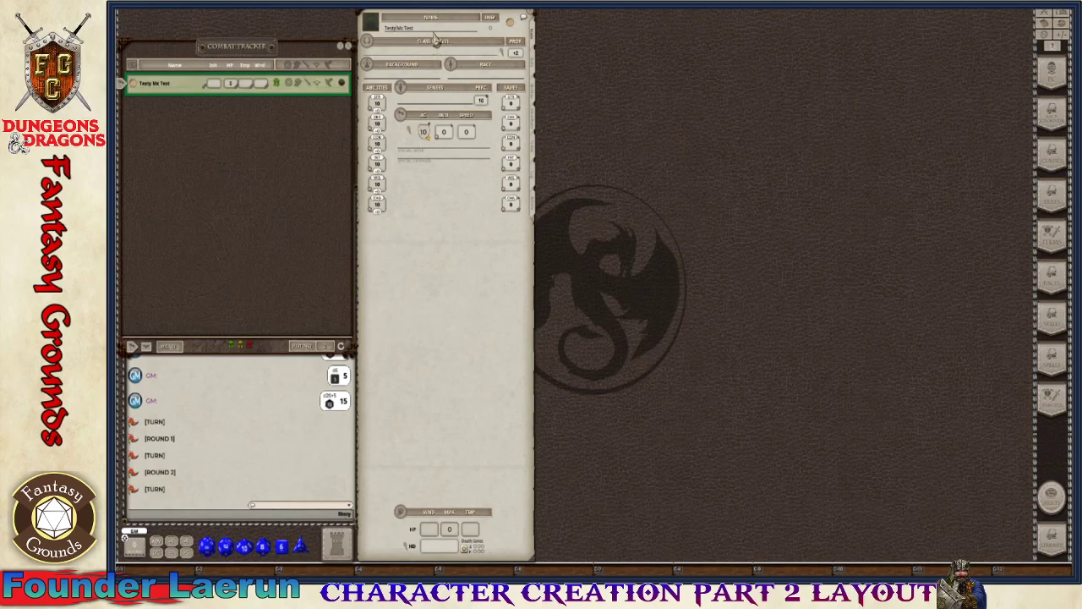